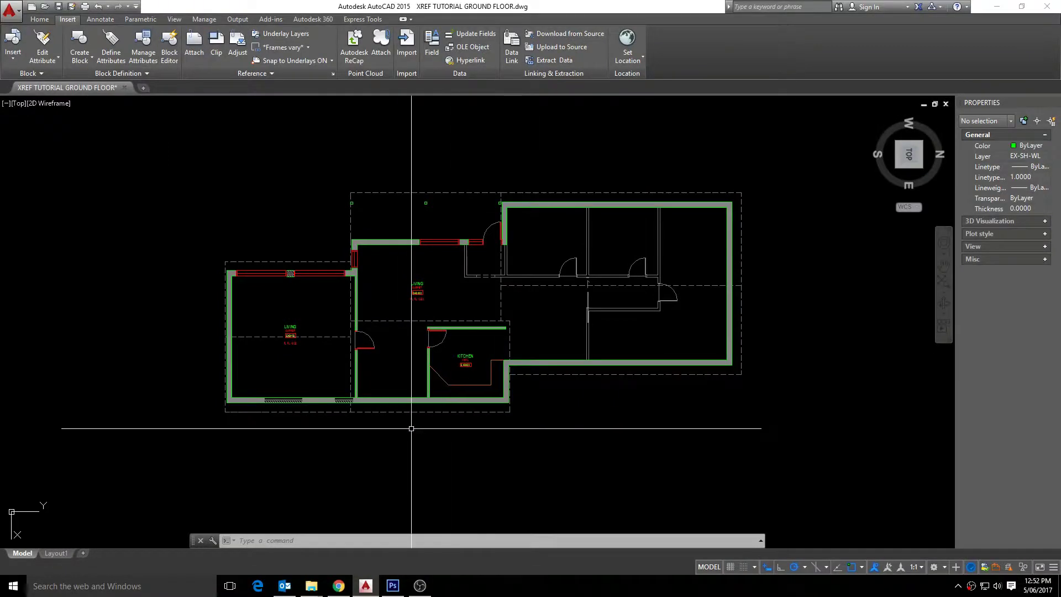
# - Select the dashed line along the top of the plan, then cancel the selection
pyautogui.click(39, 20)
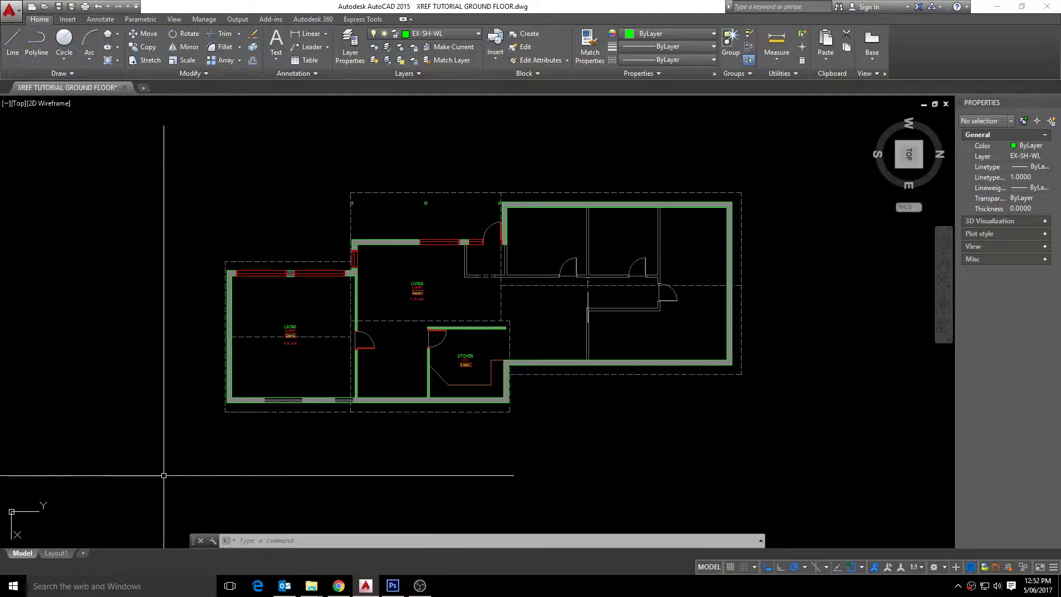
pyautogui.click(390, 190)
pyautogui.click(362, 196)
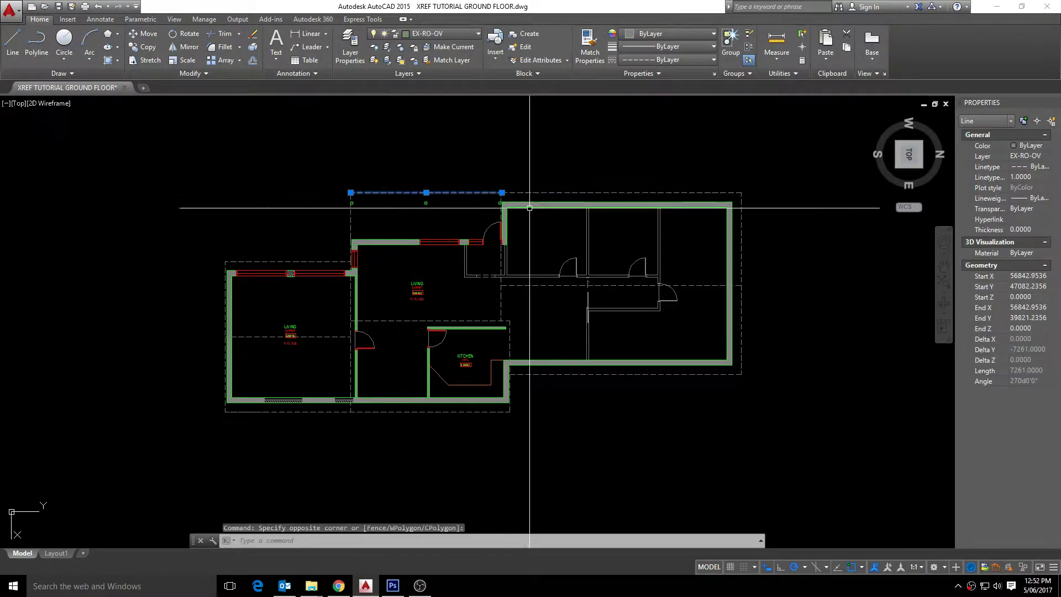
pyautogui.press('Escape')
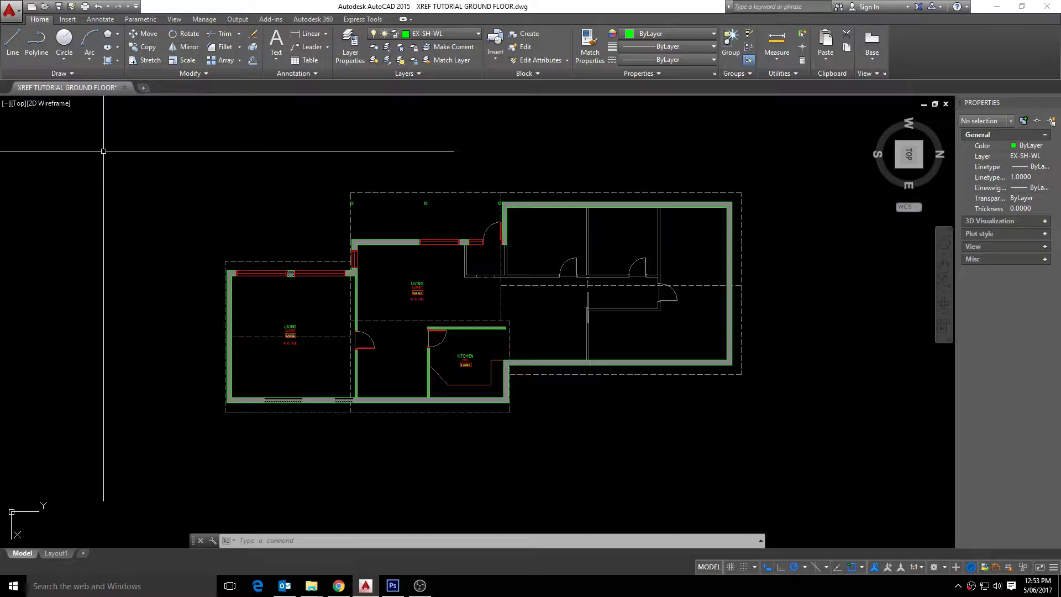
# - Save the drawing as XREF - ROOF PLAN.dwg in the TUTORIAL folder
pyautogui.click(11, 10)
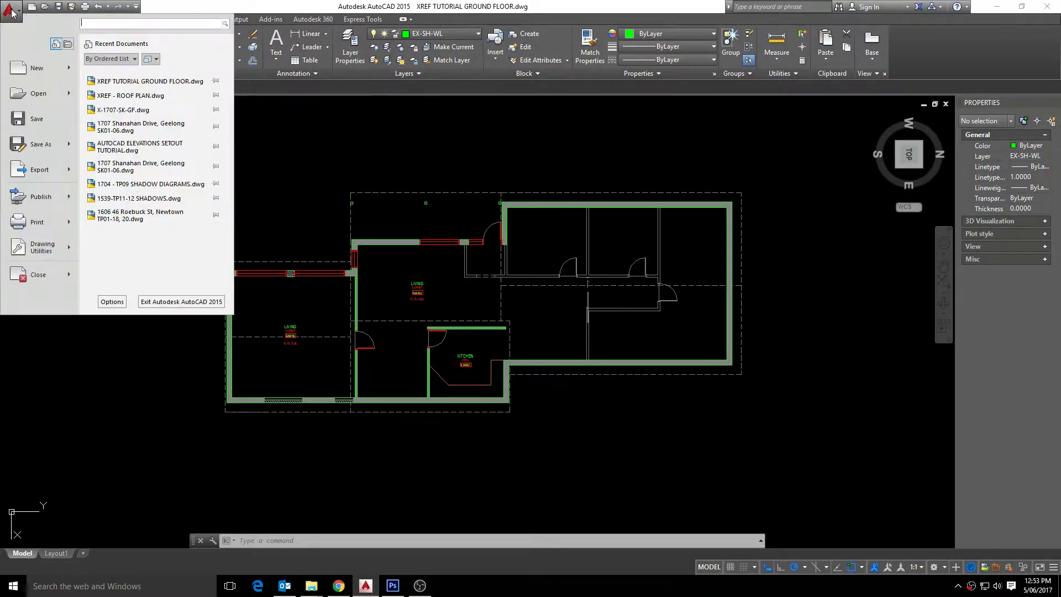
pyautogui.click(32, 145)
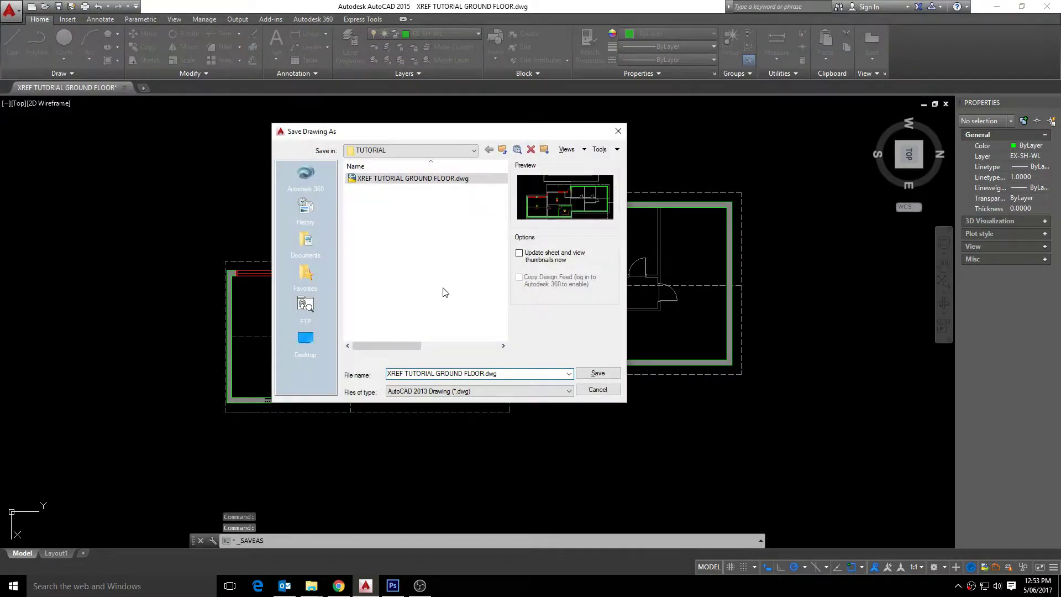
pyautogui.moveTo(493, 374); pyautogui.dragTo(346, 349)
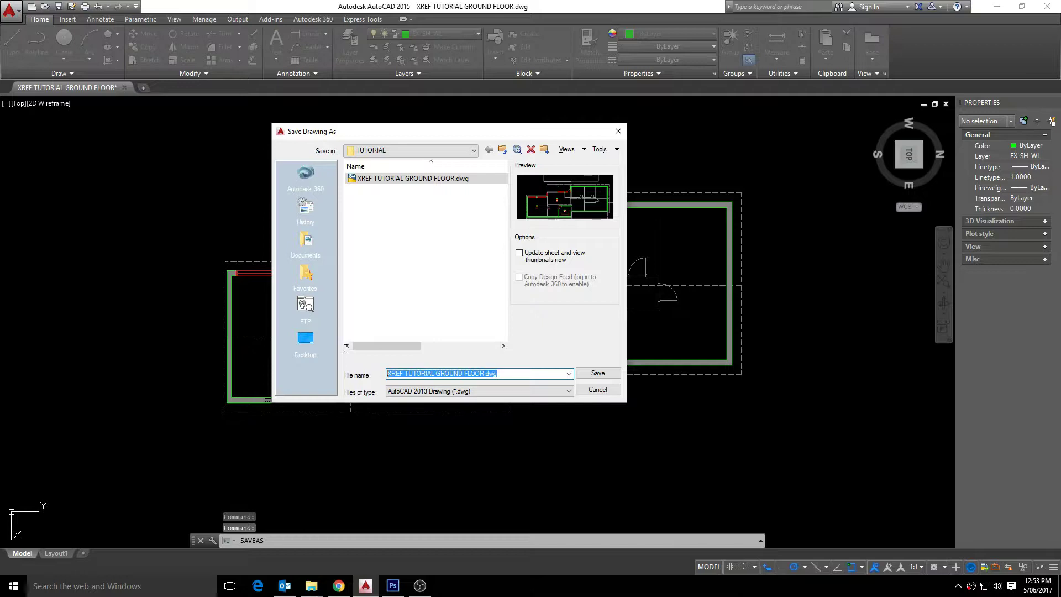
pyautogui.write('XRE')
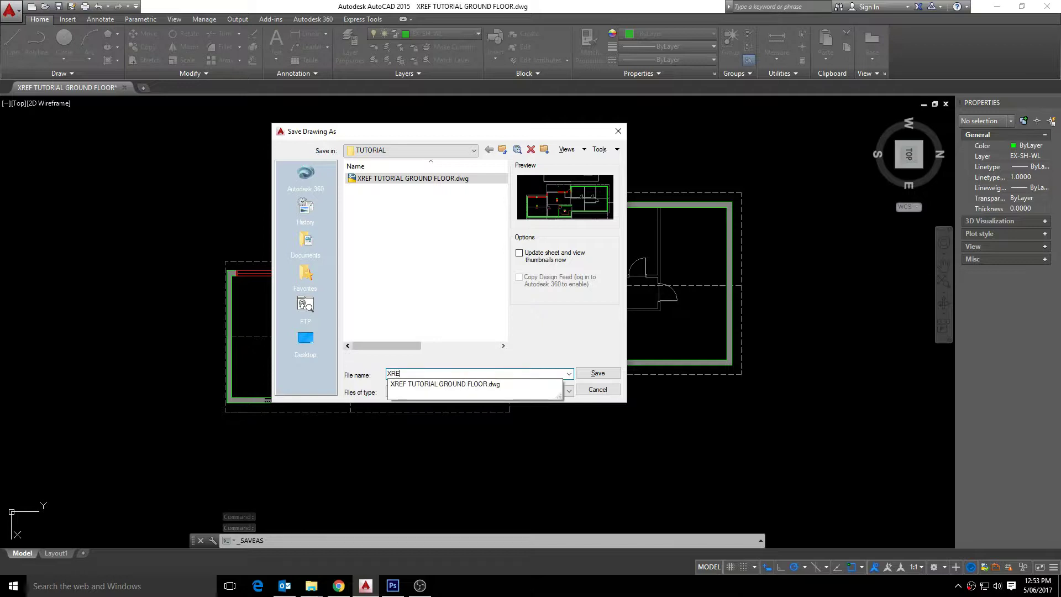
pyautogui.write('F - ROOF')
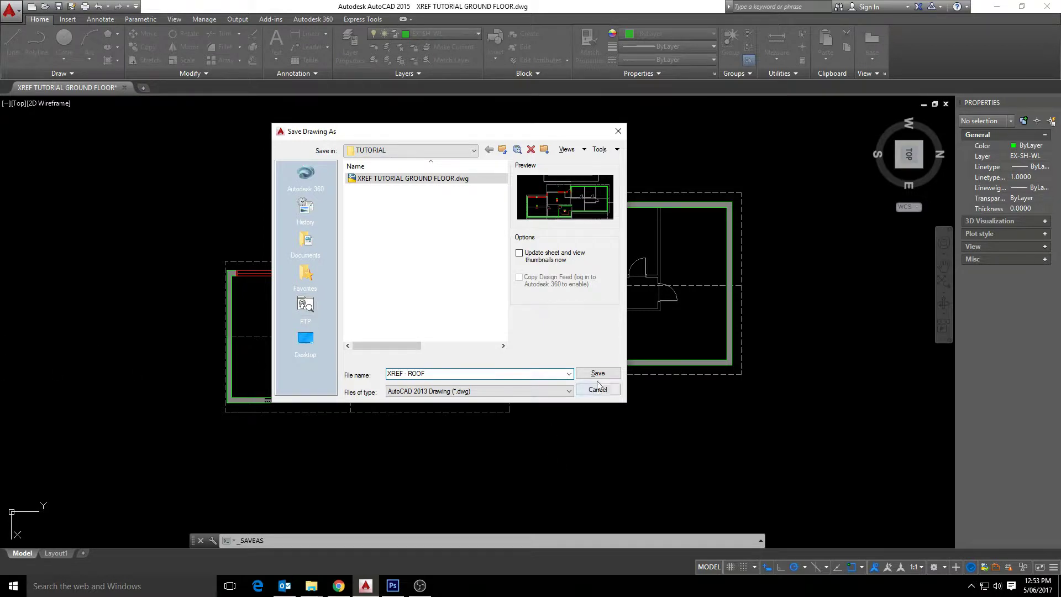
pyautogui.write(' PLAN')
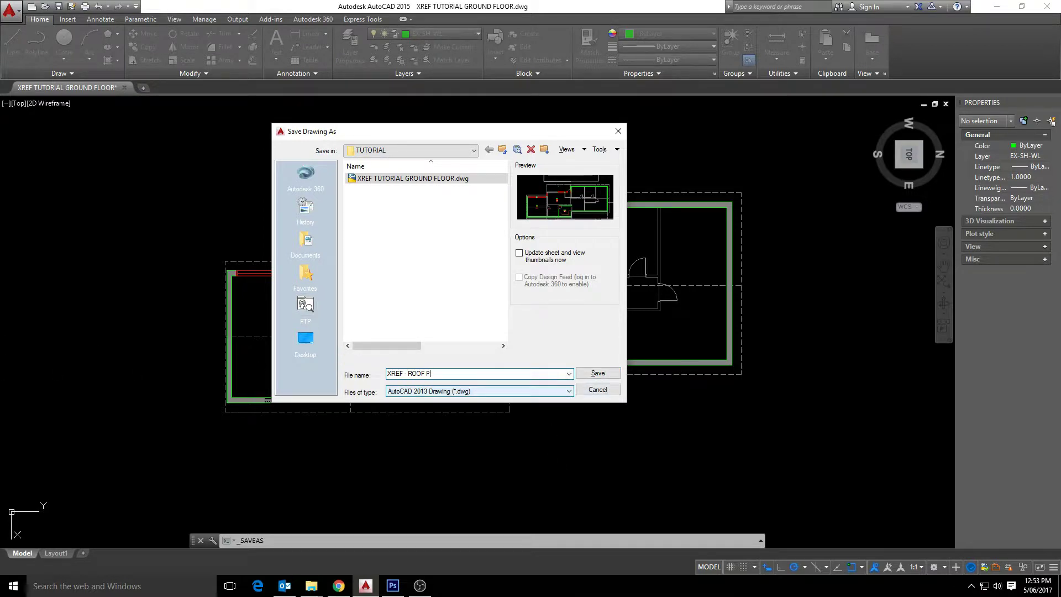
pyautogui.click(598, 373)
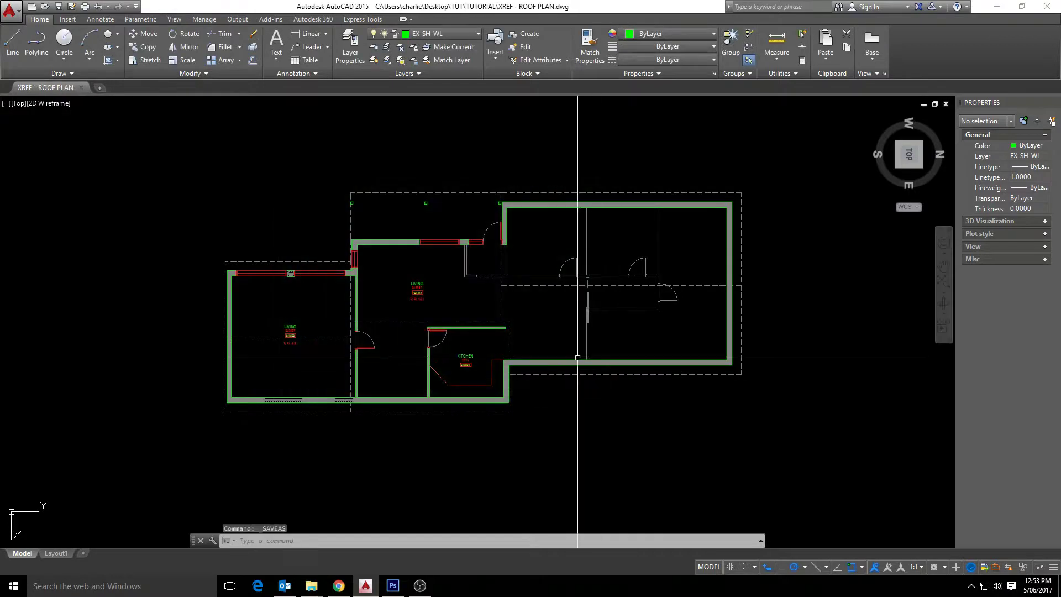
# - Erase every object in the plan with a crossing window
pyautogui.click(800, 456)
pyautogui.click(263, 161)
pyautogui.press('Delete')
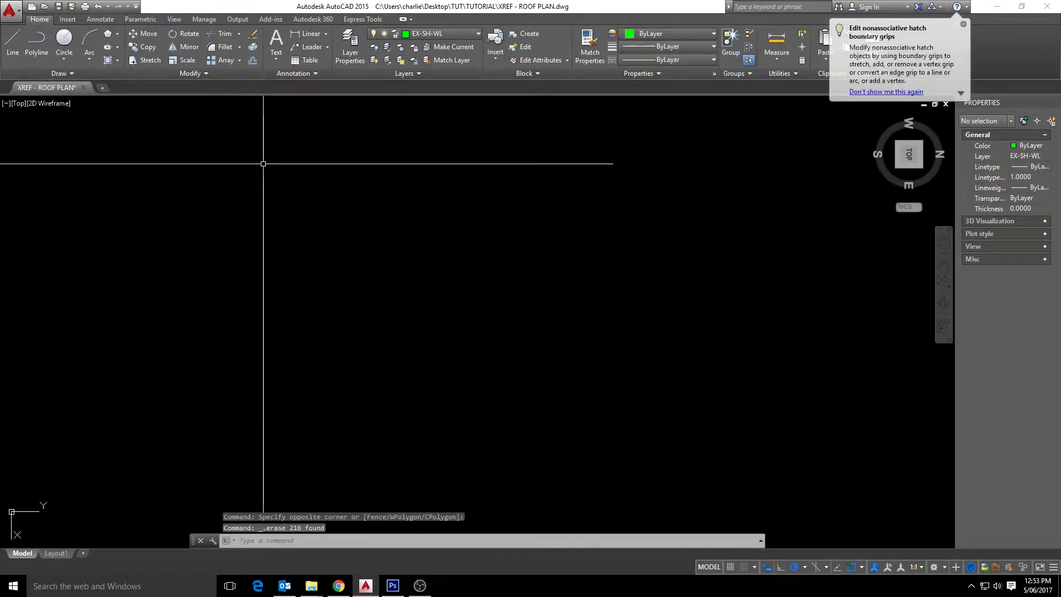
# - Attach XREF TUTORIAL GROUND FLOOR.dwg as an overlay reference at 0,0,0, scale 1
pyautogui.click(68, 20)
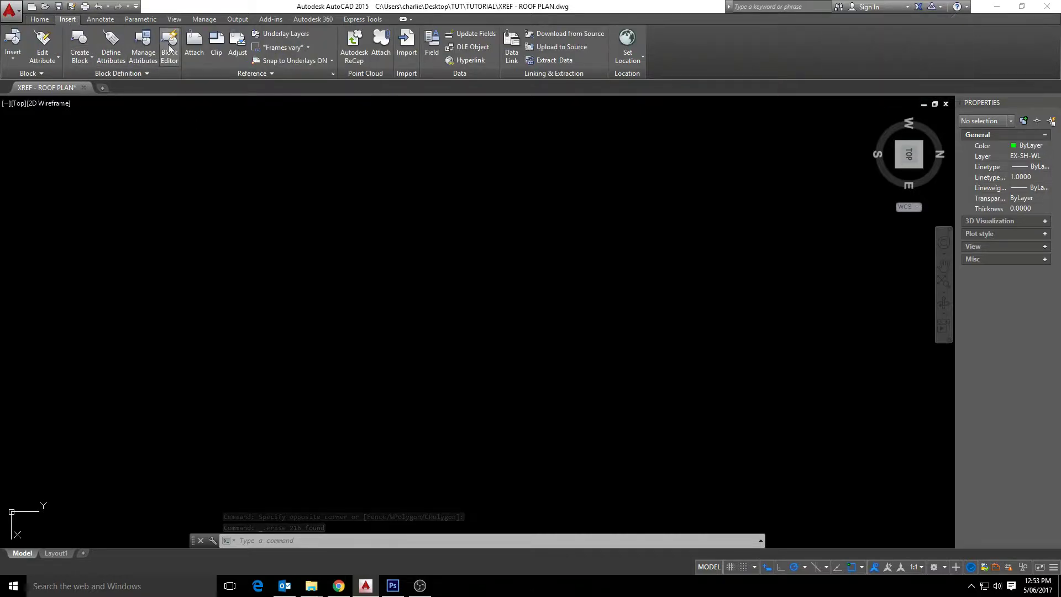
pyautogui.click(194, 42)
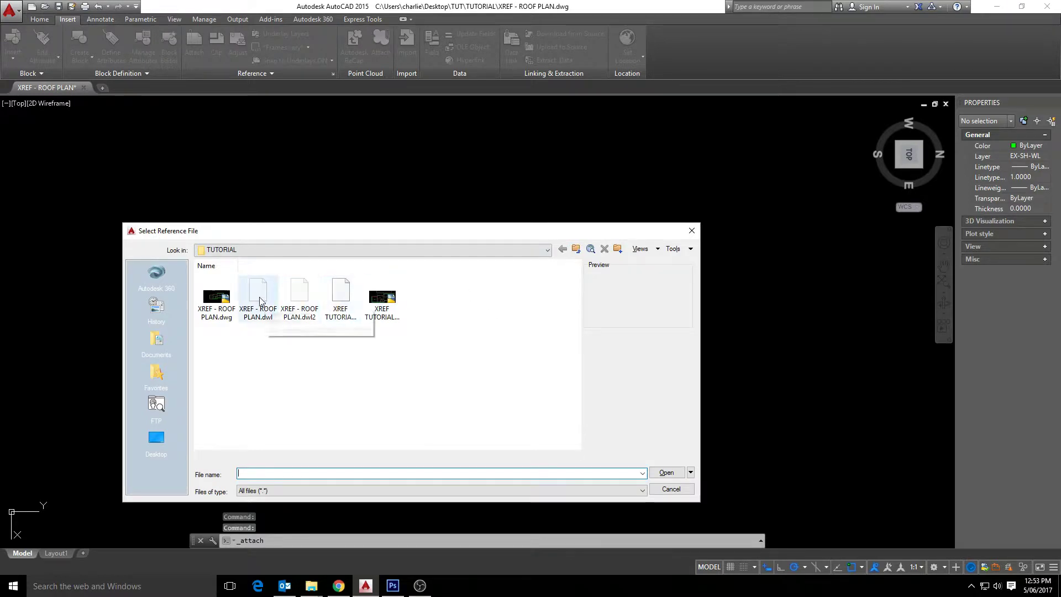
pyautogui.click(382, 299)
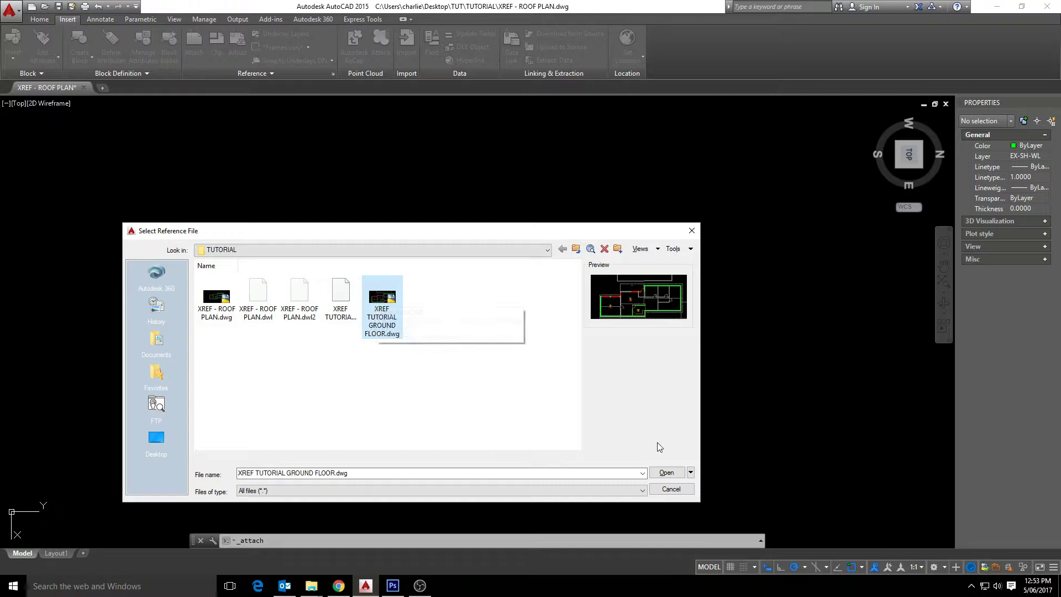
pyautogui.click(667, 473)
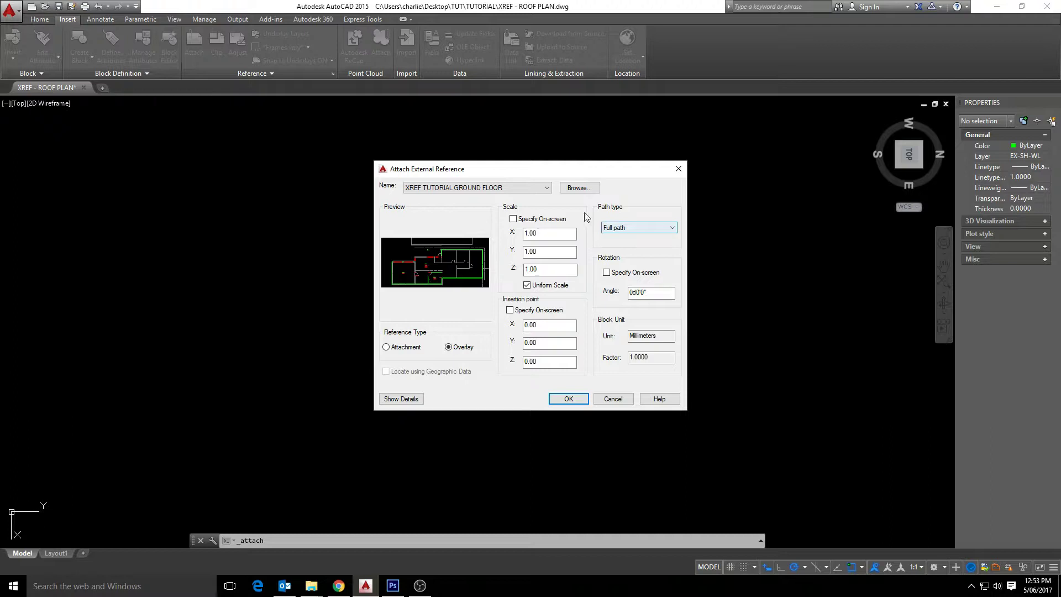
pyautogui.click(569, 398)
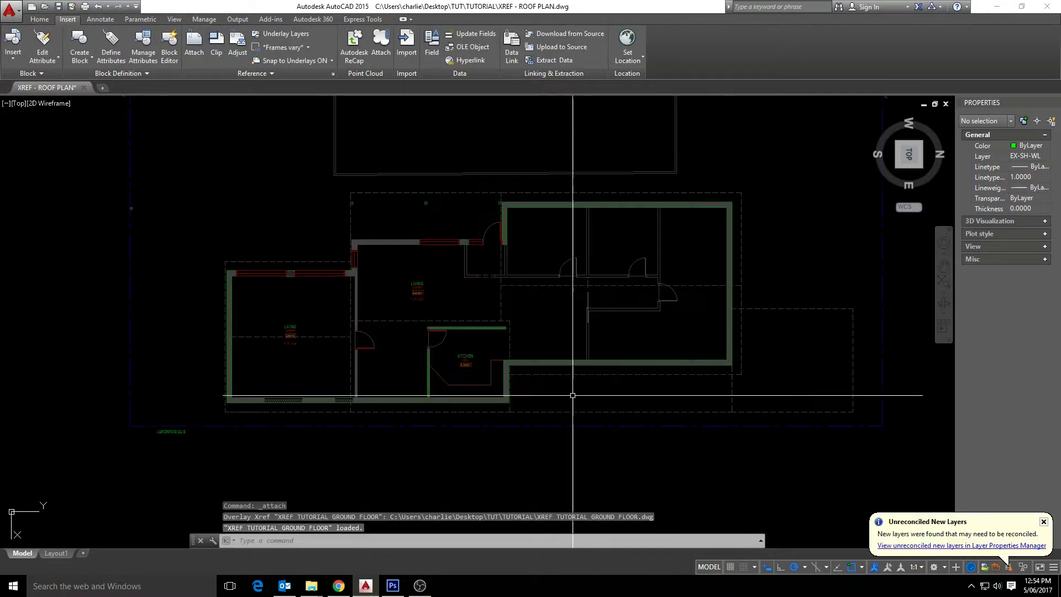
pyautogui.click(505, 204)
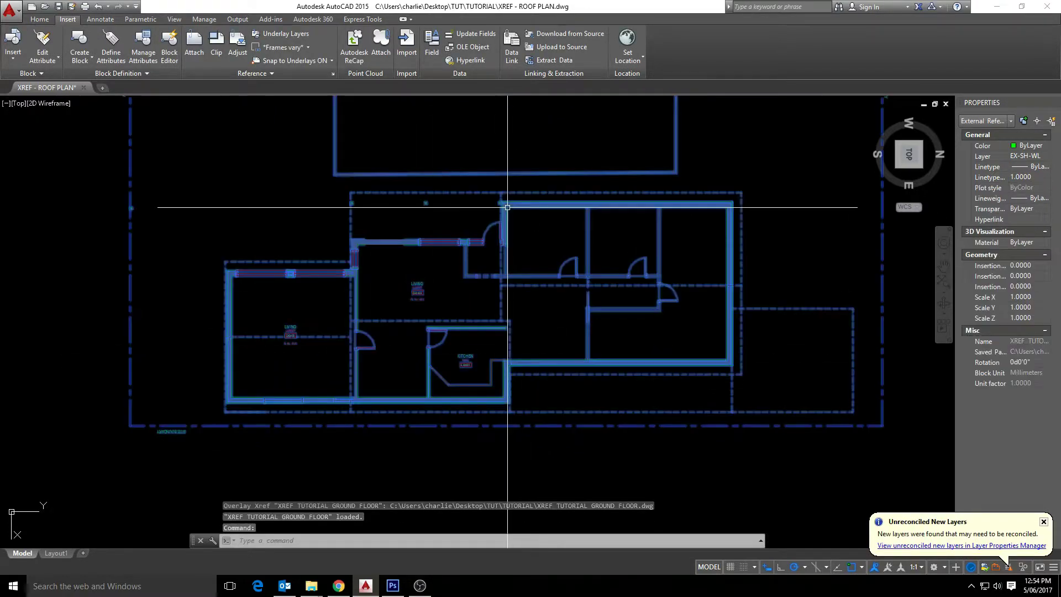
pyautogui.moveTo(515, 306); pyautogui.dragTo(482, 372, button='middle')
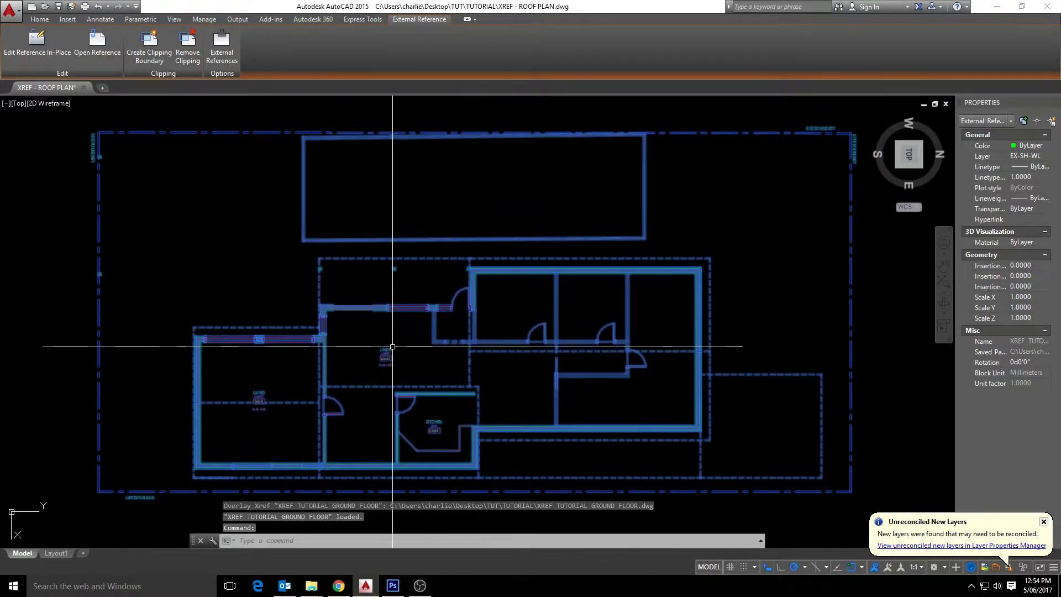
pyautogui.press('Escape')
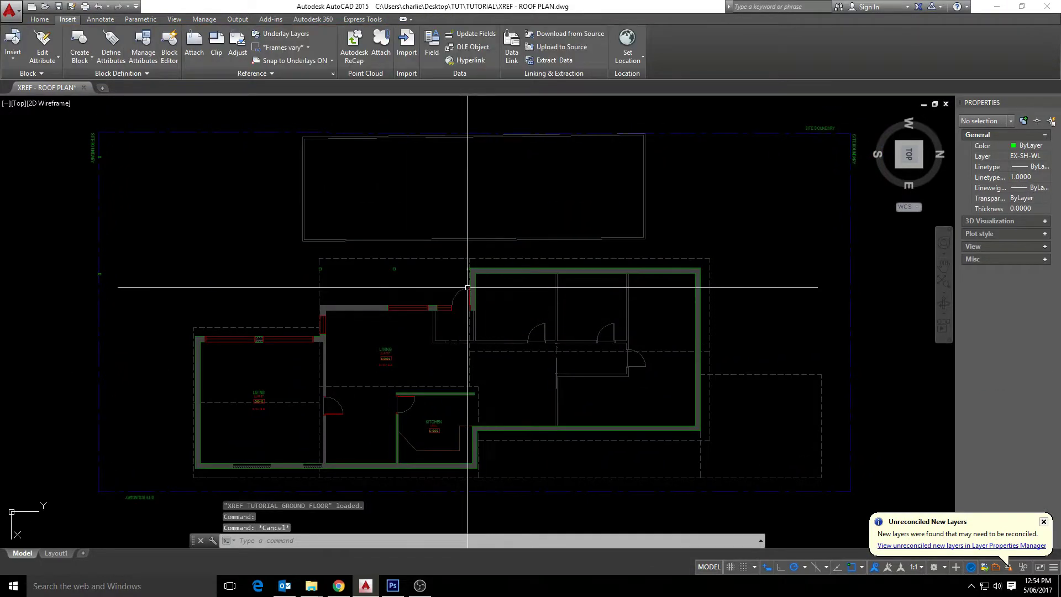
pyautogui.click(400, 305)
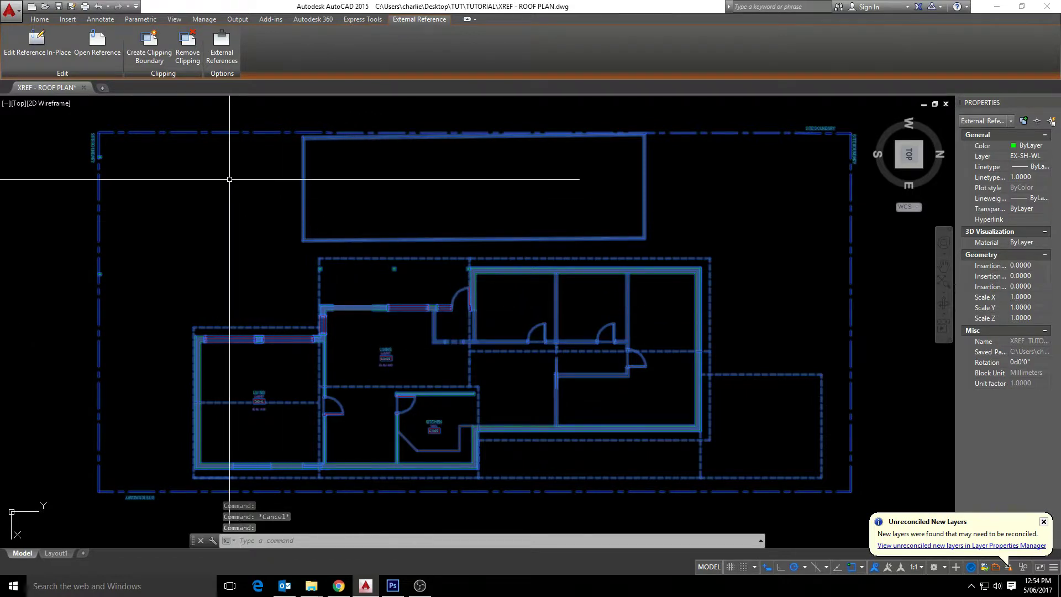
pyautogui.click(222, 47)
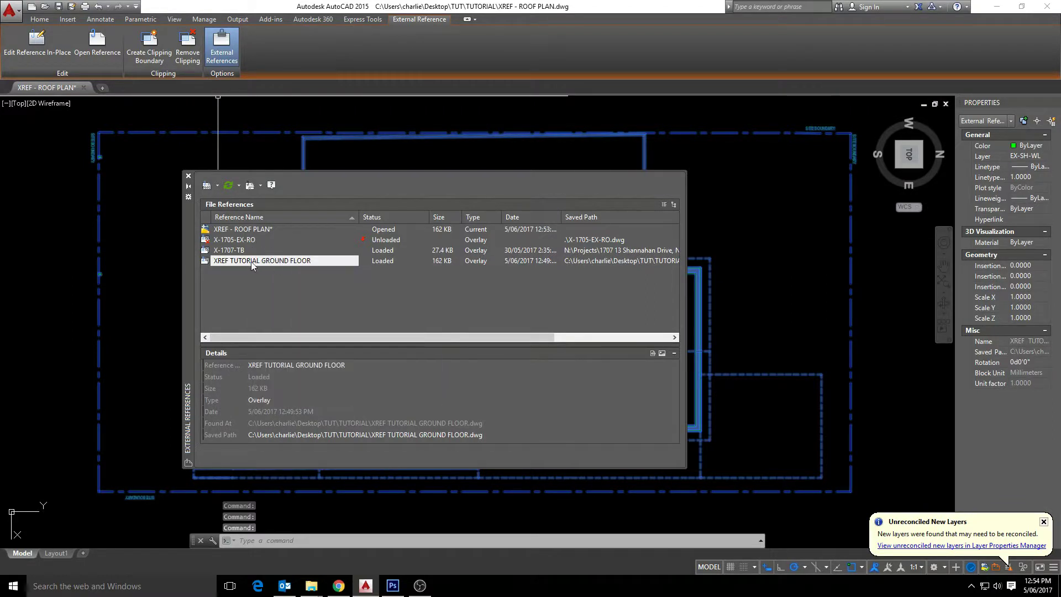
pyautogui.moveTo(279, 263)
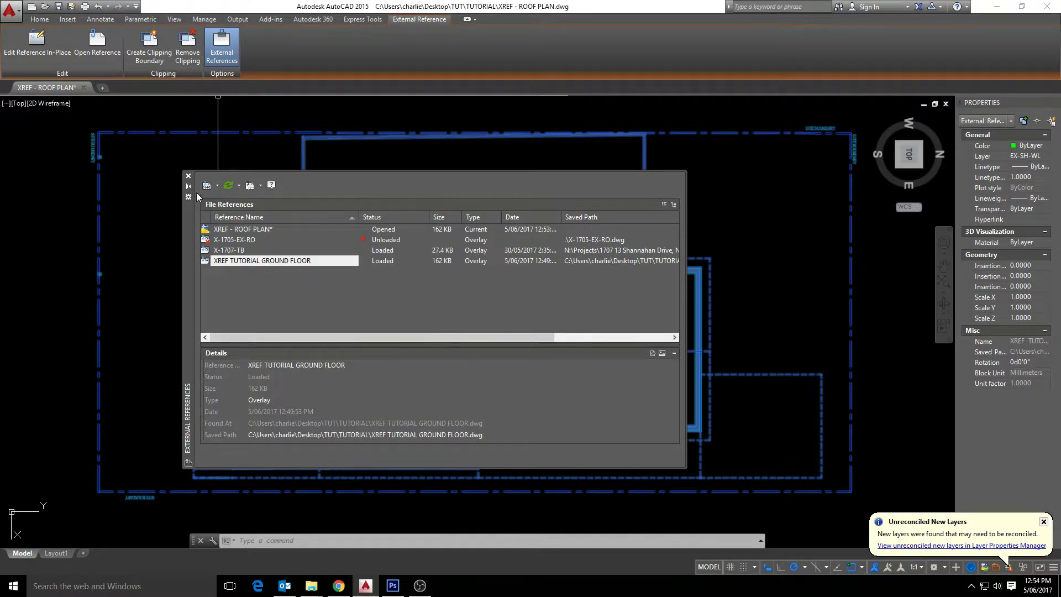
# - Open the ground floor xref in its own tab and zoom to the living and kitchen area
pyautogui.click(189, 177)
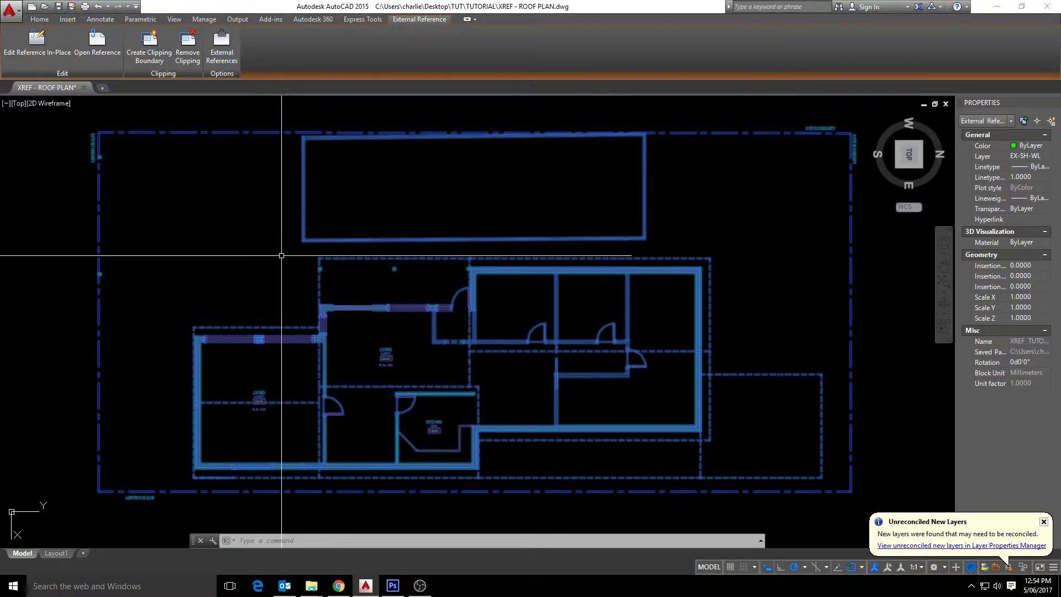
pyautogui.press('Escape')
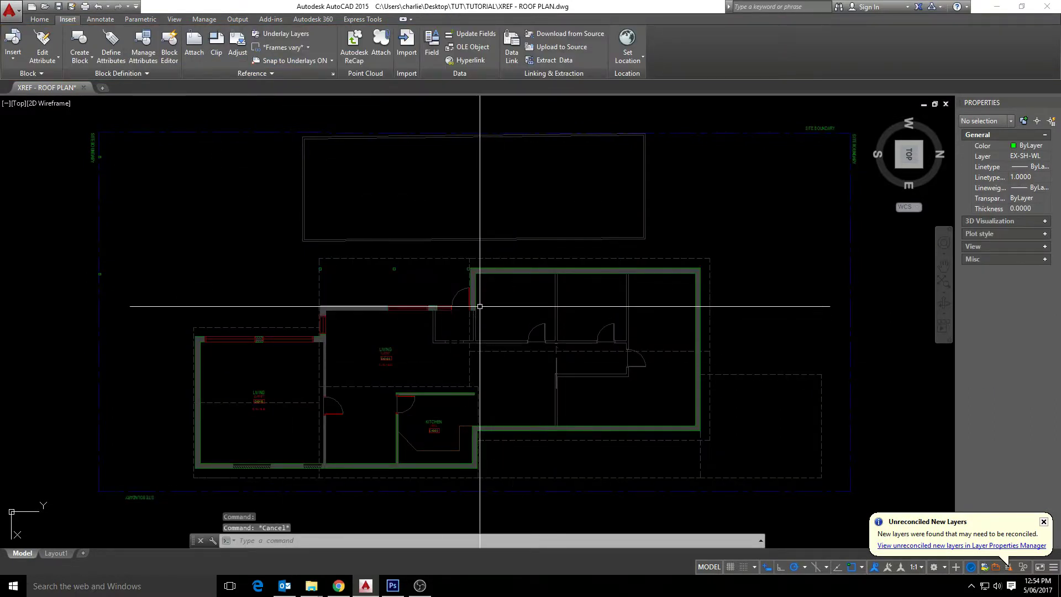
pyautogui.click(448, 304)
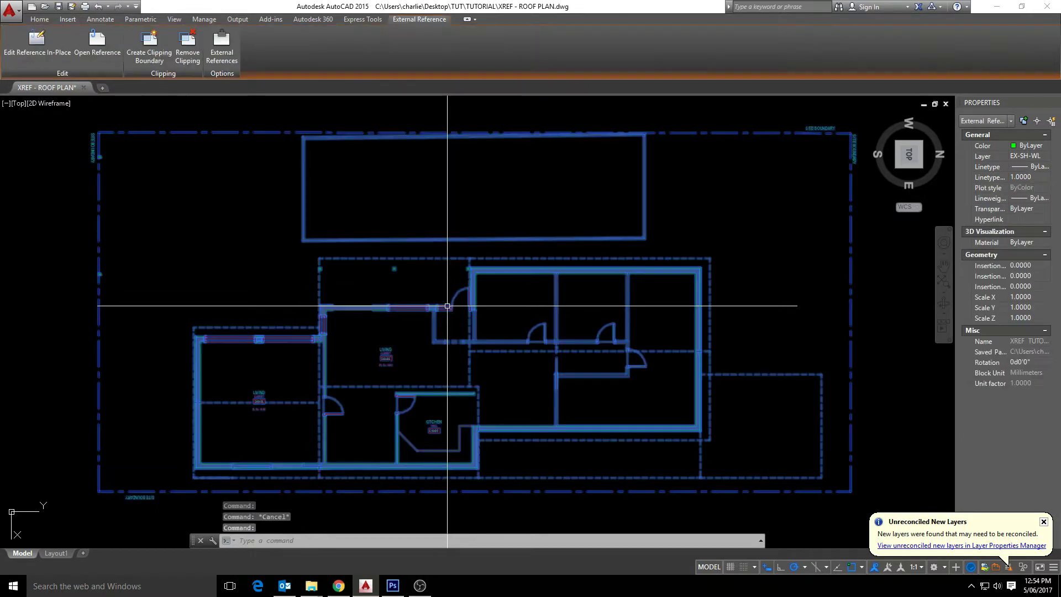
pyautogui.click(94, 52)
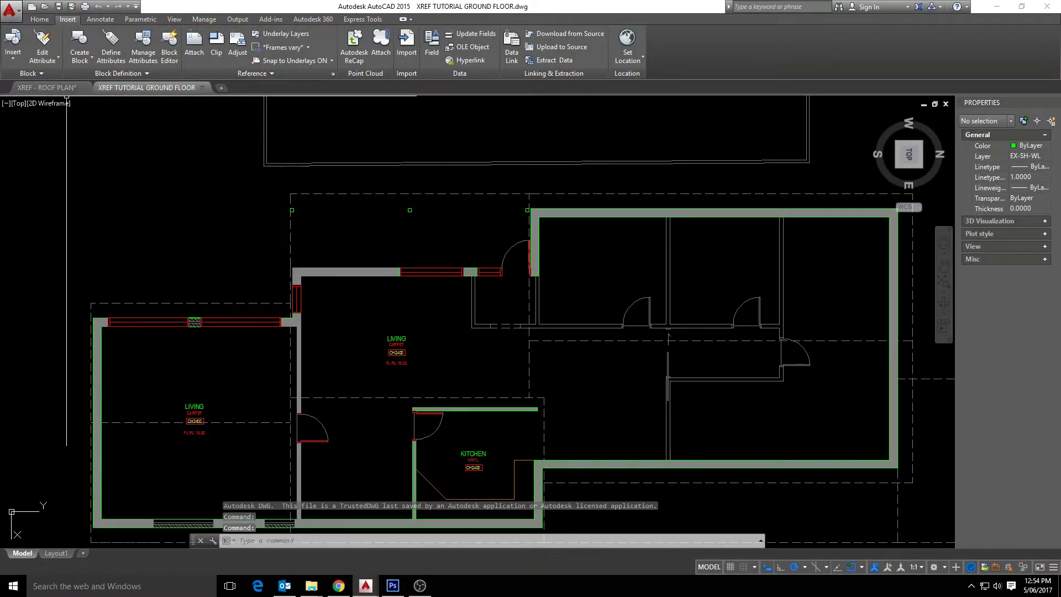
pyautogui.scroll(2, 387, 332)
pyautogui.moveTo(496, 417); pyautogui.dragTo(498, 279, button='middle')
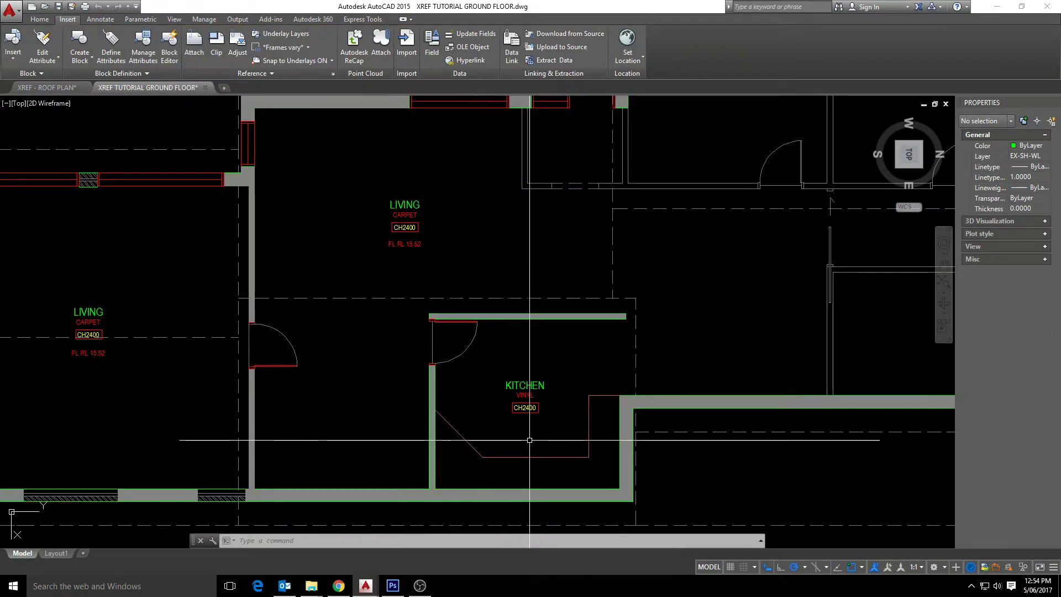
# - Erase the window lines from the living room's top wall
pyautogui.scroll(4, 602, 421)
pyautogui.click(583, 423)
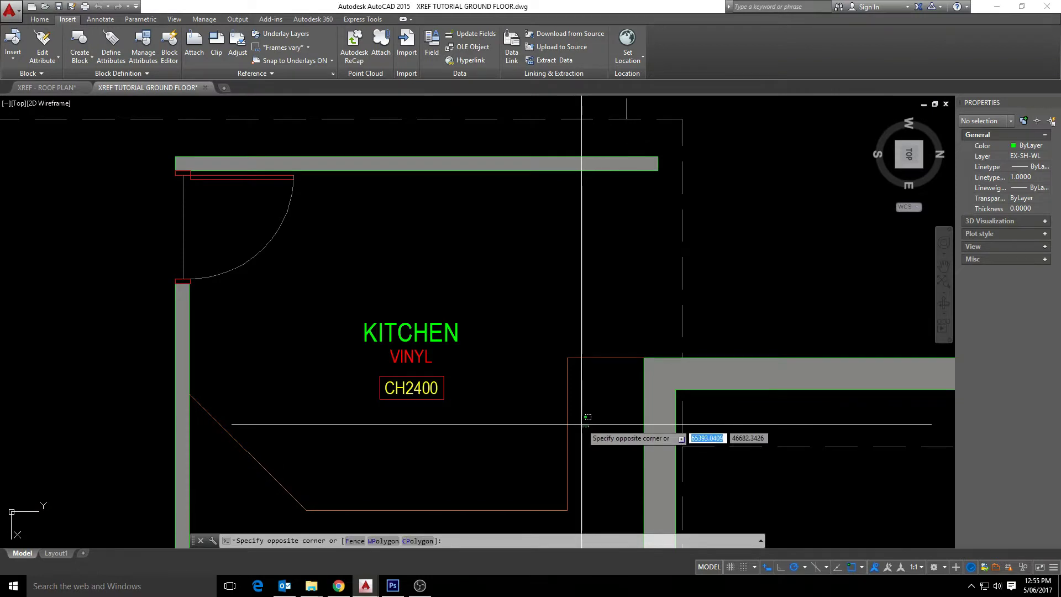
pyautogui.scroll(-4, 581, 427)
pyautogui.moveTo(502, 259); pyautogui.dragTo(505, 359, button='middle')
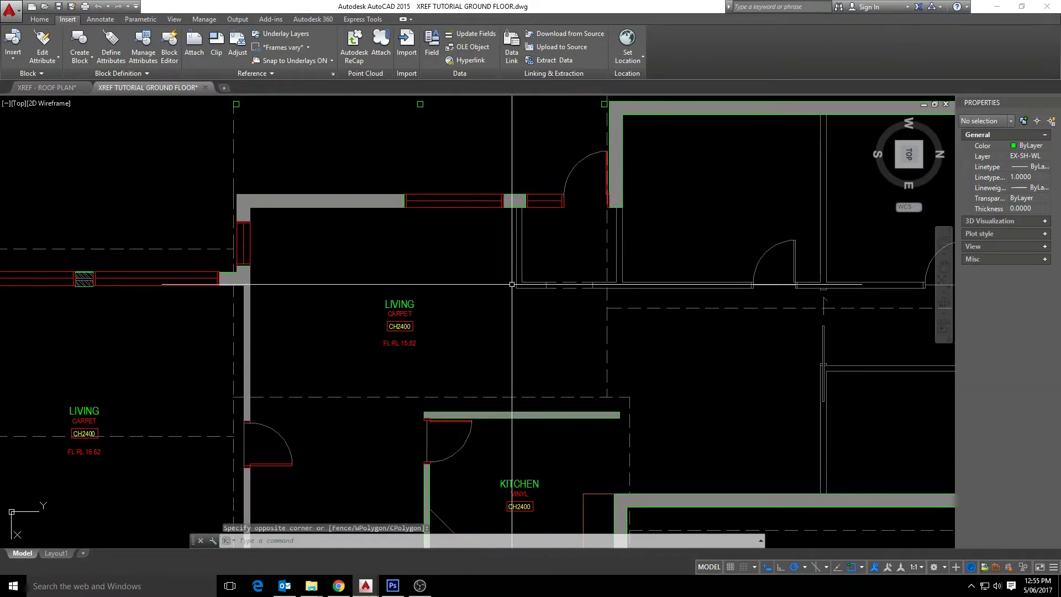
pyautogui.scroll(2, 435, 168)
pyautogui.scroll(2, 434, 168)
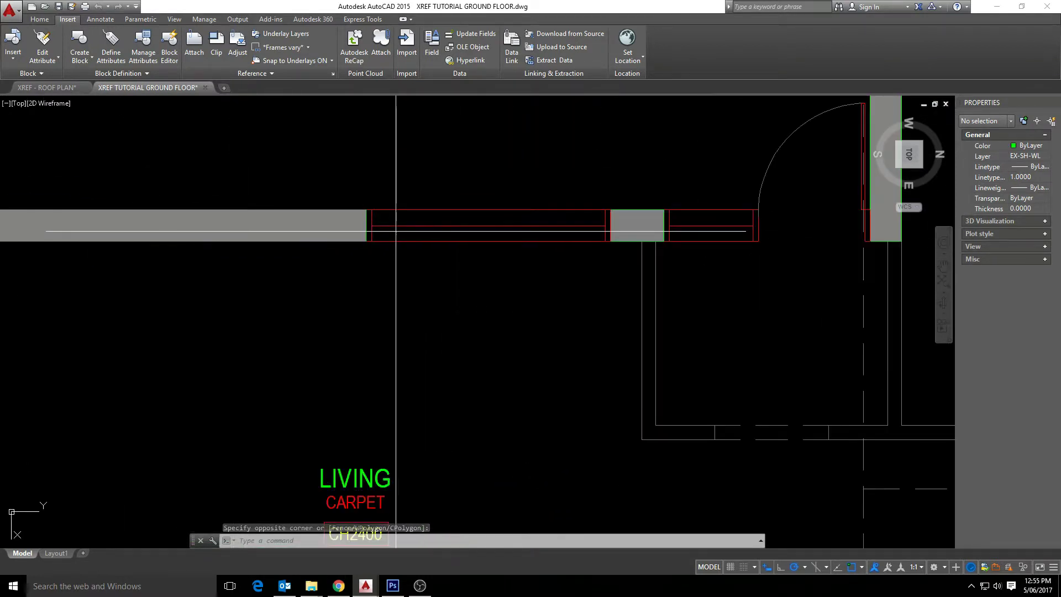
pyautogui.click(367, 266)
pyautogui.click(367, 266)
pyautogui.click(492, 237)
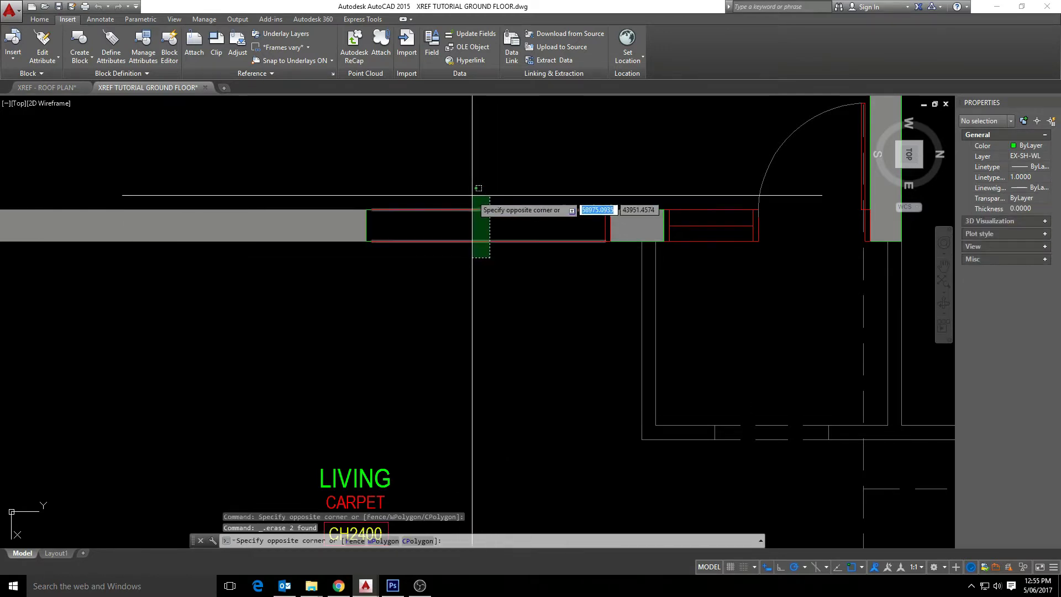
pyautogui.click(474, 194)
pyautogui.press('Delete')
pyautogui.click(603, 223)
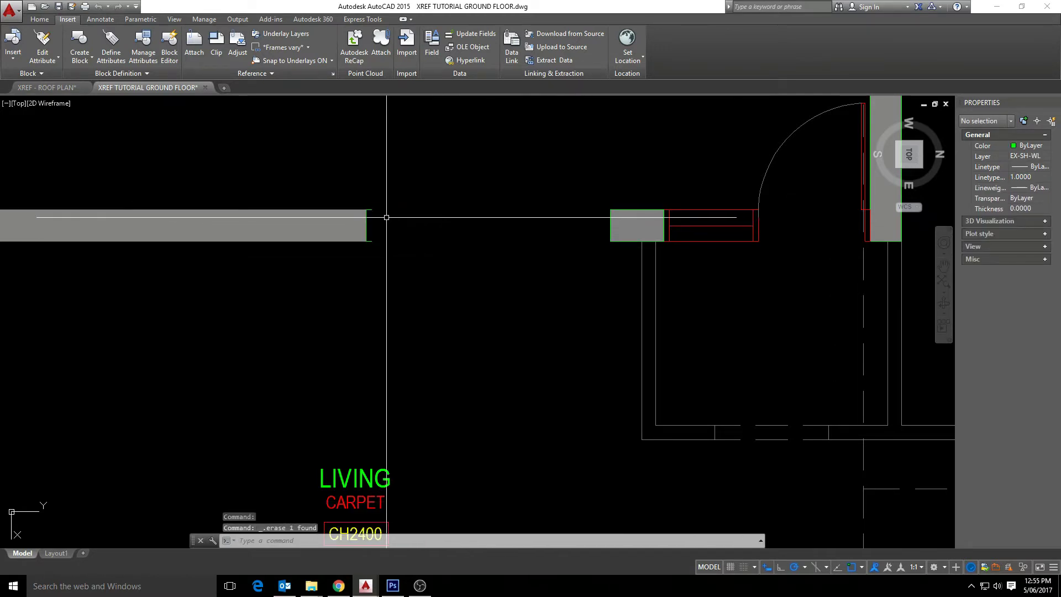
pyautogui.press('Delete')
# - Stretch the wall's top and bottom lines and grey hatch across the opening, then view the whole plan
pyautogui.click(371, 210)
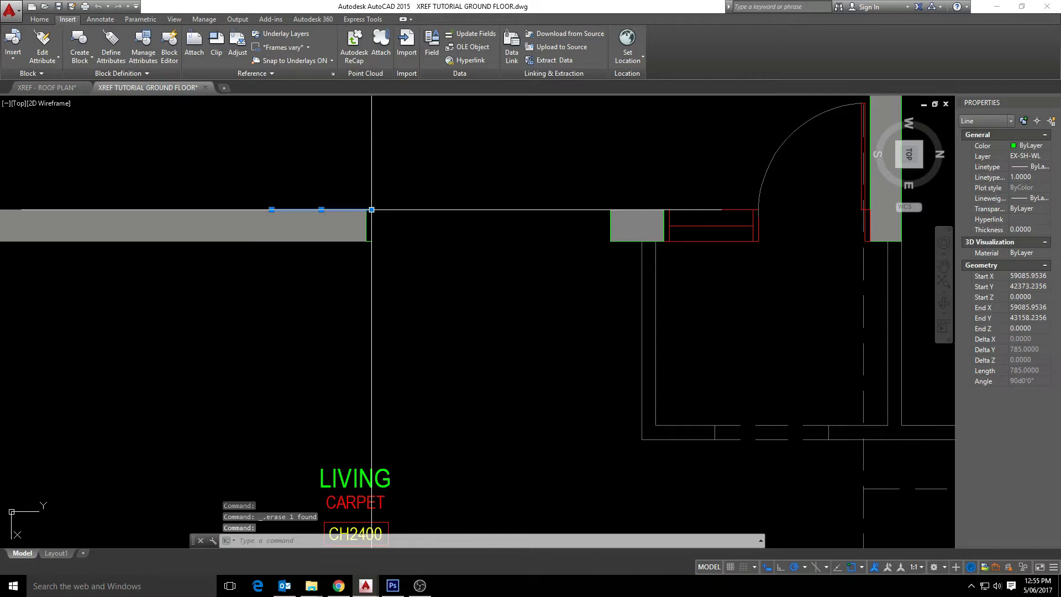
pyautogui.click(371, 210)
pyautogui.click(610, 210)
pyautogui.press('Escape')
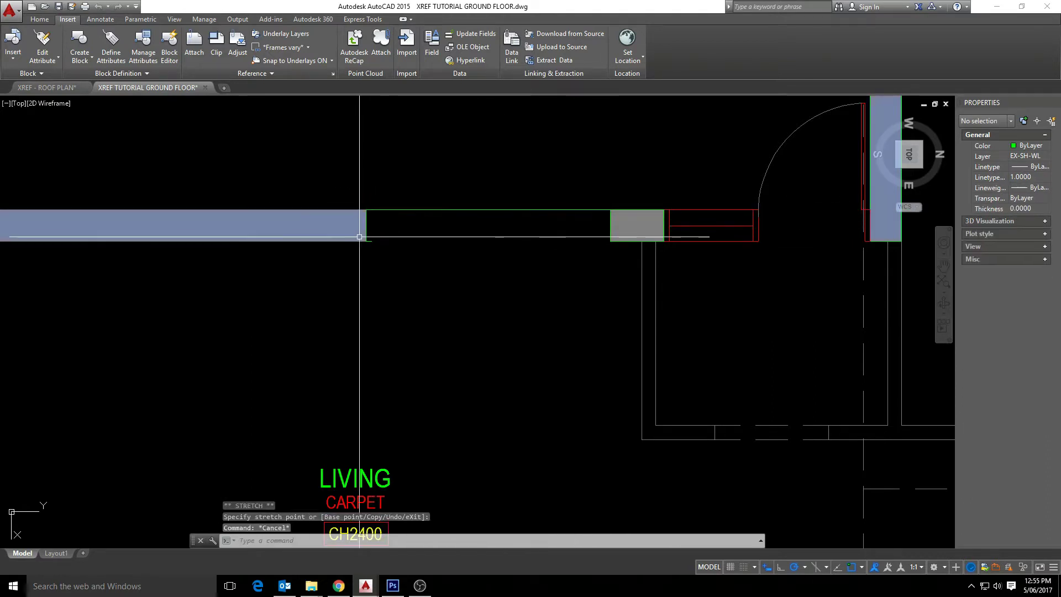
pyautogui.click(369, 240)
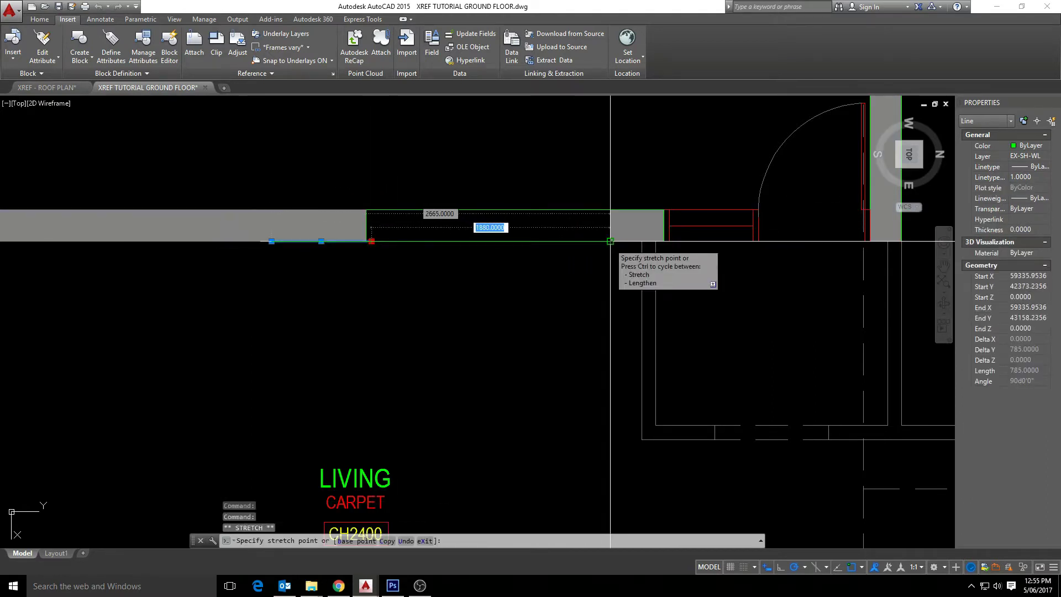
pyautogui.click(367, 229)
pyautogui.click(368, 229)
pyautogui.click(367, 227)
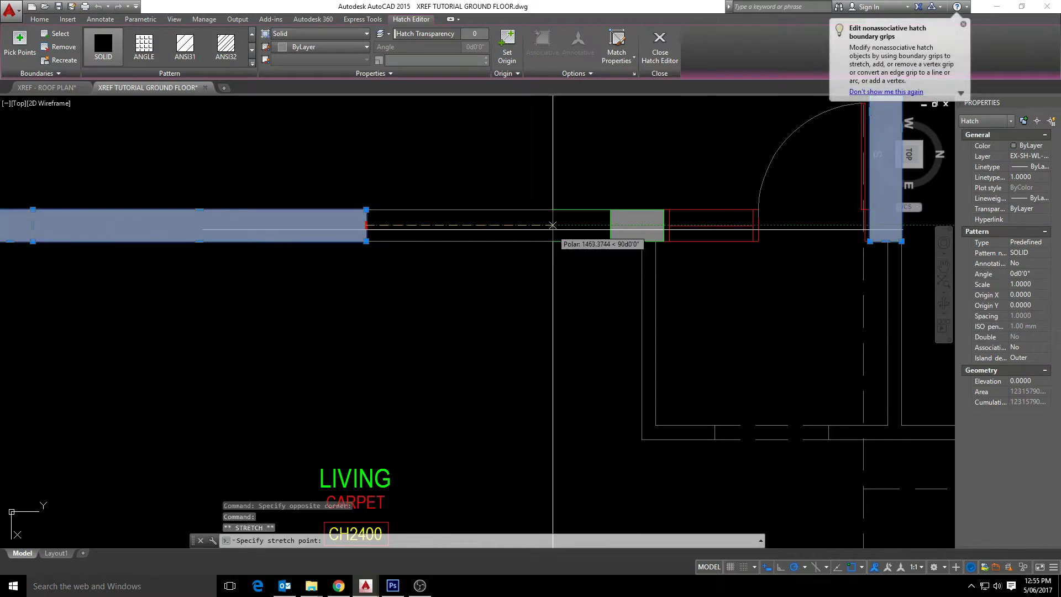
pyautogui.press('Escape')
pyautogui.scroll(-2, 443, 220)
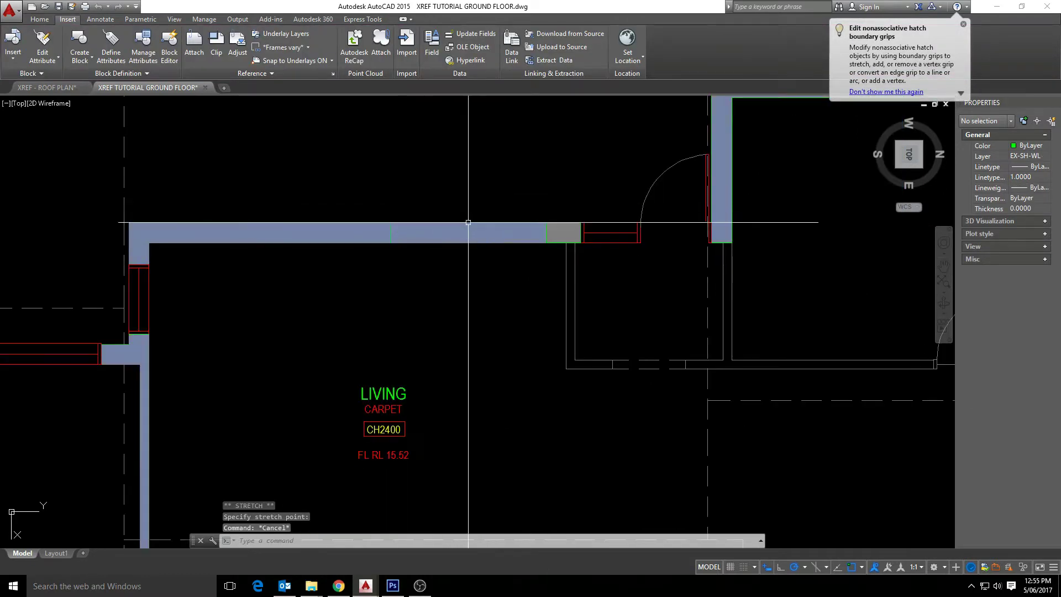
pyautogui.scroll(-4, 468, 222)
pyautogui.moveTo(420, 315)
pyautogui.mouseDown(button='middle')
pyautogui.moveTo(428, 227)
pyautogui.moveTo(417, 247)
pyautogui.mouseUp(button='middle')
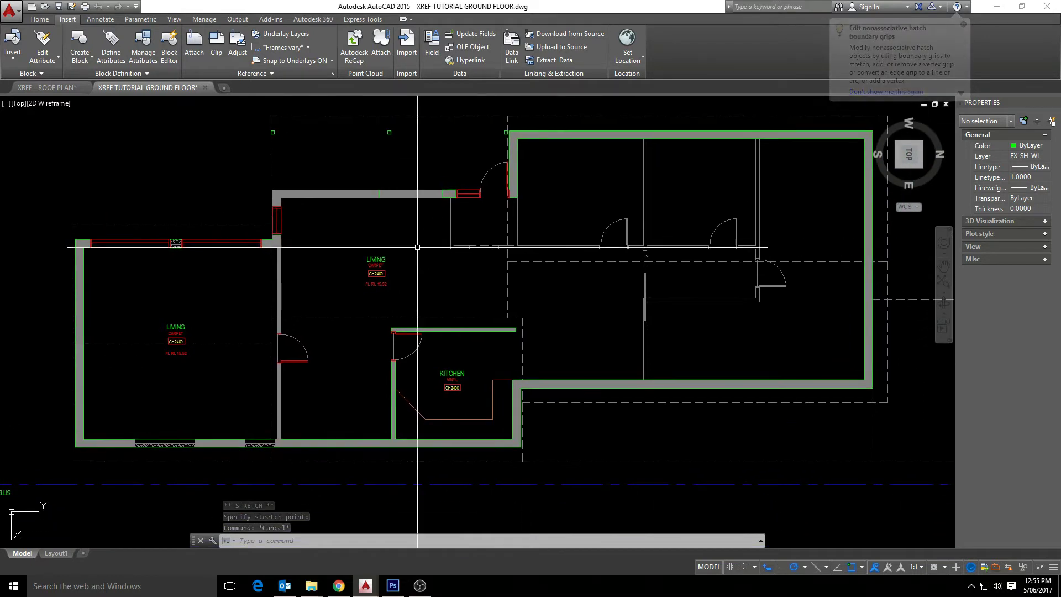
# - Save the ground floor drawing and return to the XREF - ROOF PLAN drawing
pyautogui.click(58, 7)
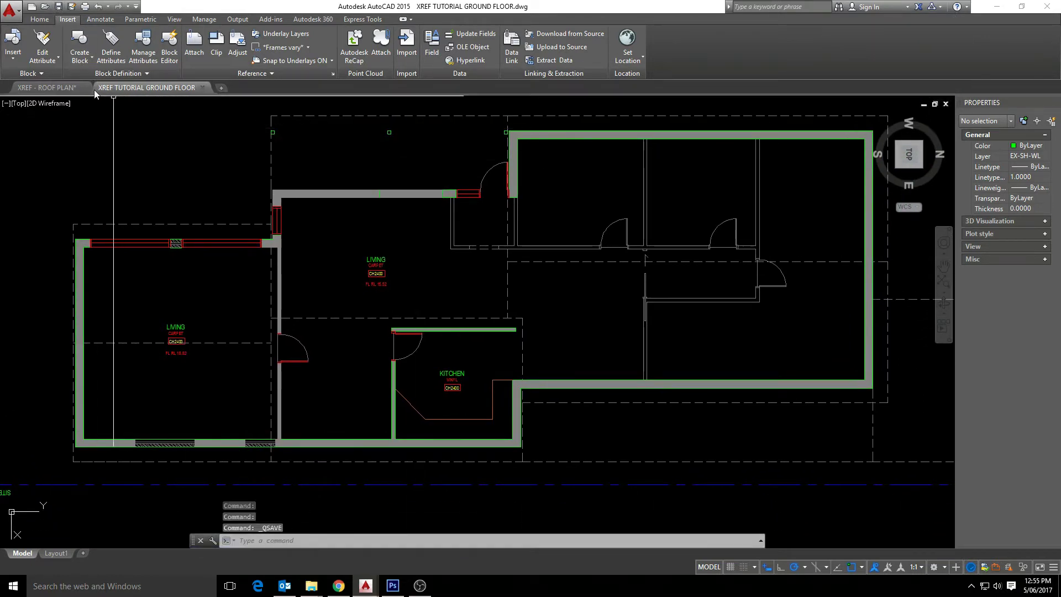
pyautogui.click(67, 88)
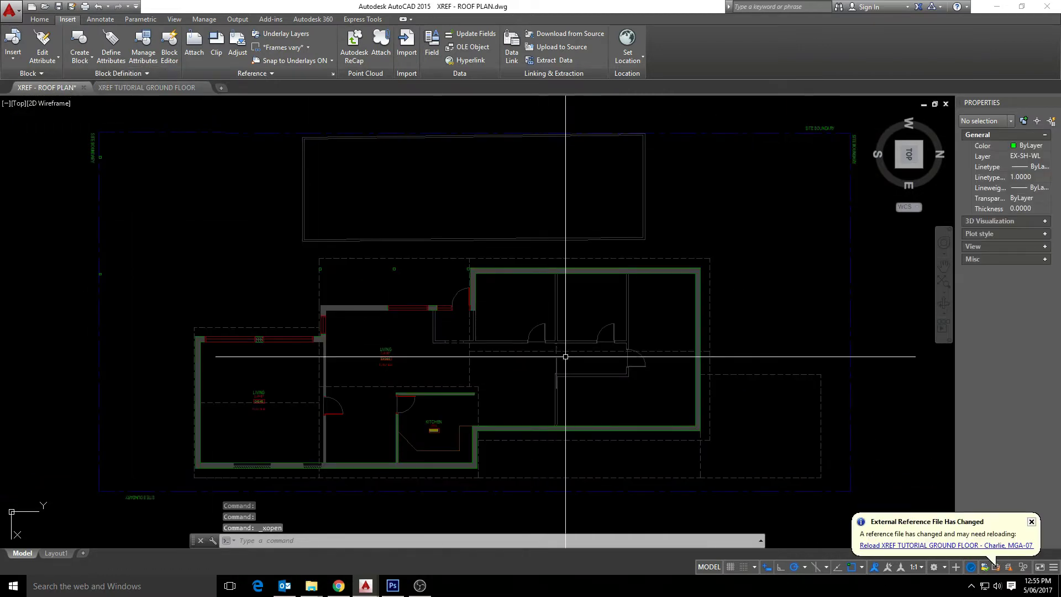
pyautogui.scroll(6, 421, 313)
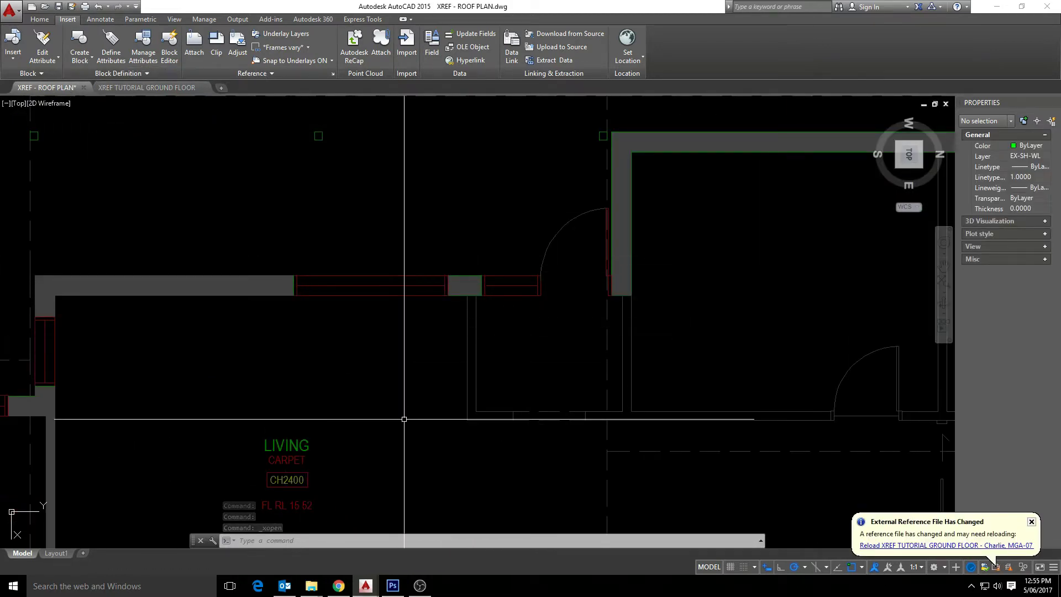
pyautogui.scroll(-7, 514, 334)
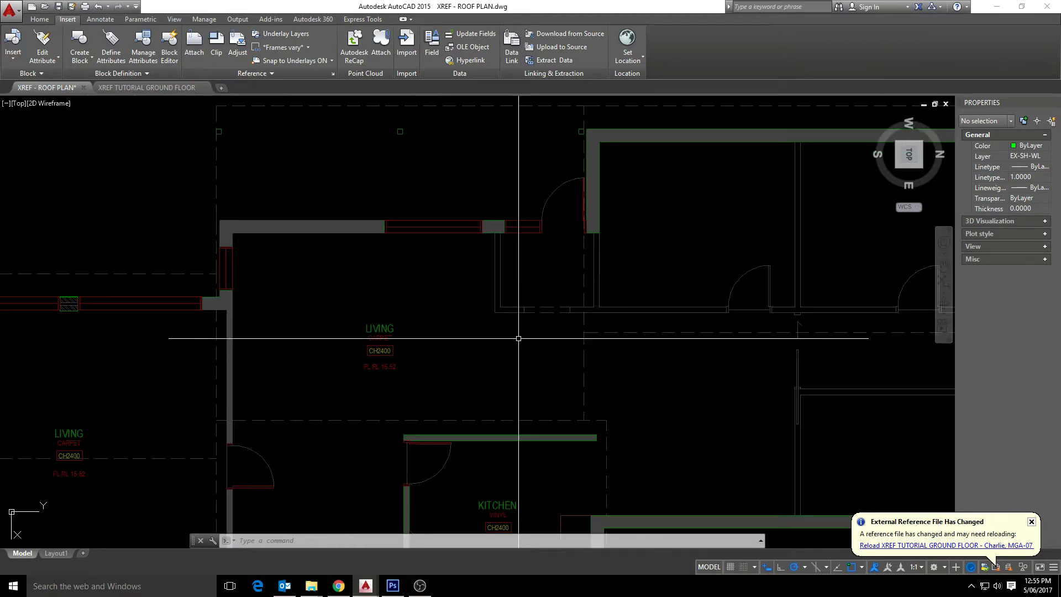
pyautogui.moveTo(545, 358); pyautogui.dragTo(486, 343, button='middle')
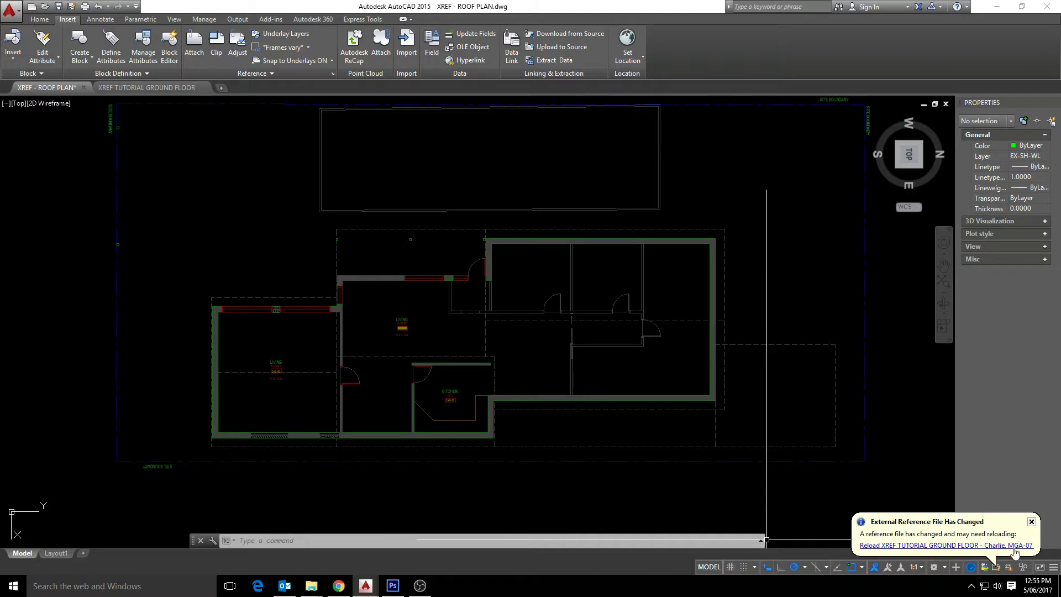
# - Reload the XREF TUTORIAL GROUND FLOOR overlay and check the now-continuous living room wall
pyautogui.click(982, 547)
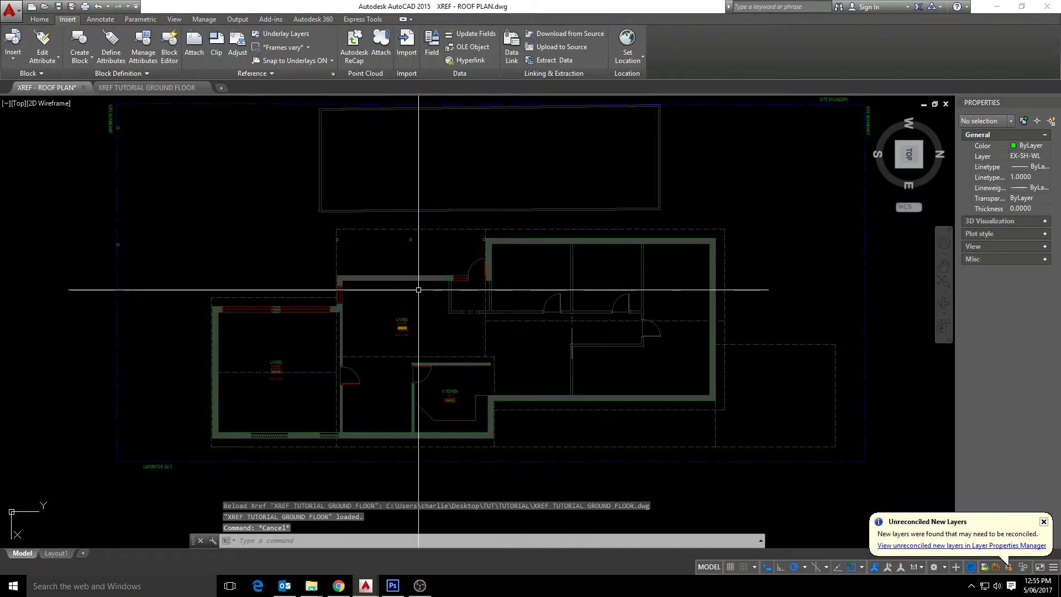
pyautogui.scroll(6, 419, 290)
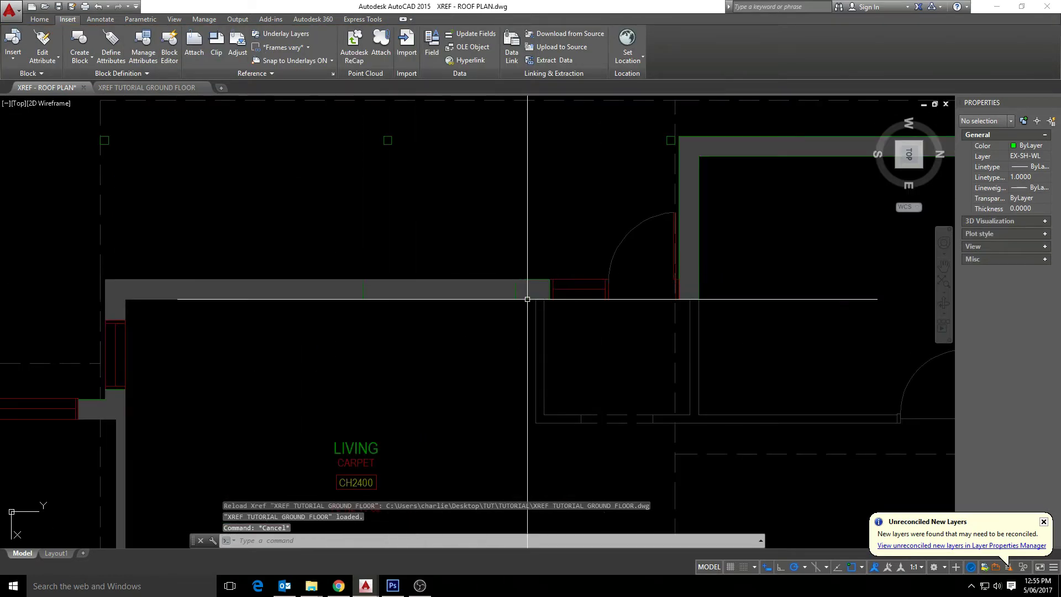
pyautogui.scroll(-6, 372, 255)
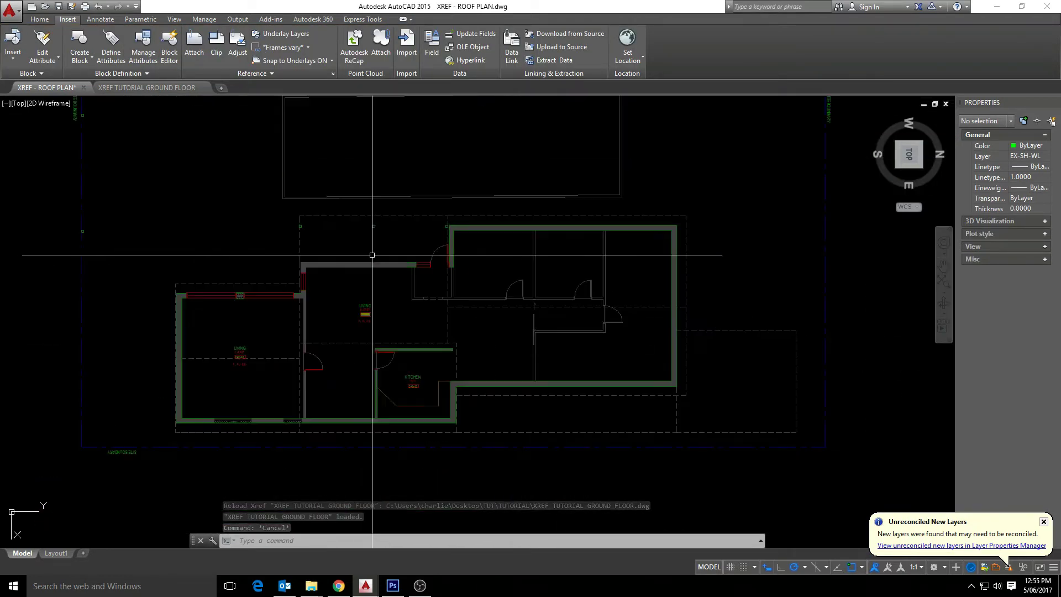
pyautogui.click(372, 258)
pyautogui.moveTo(407, 254); pyautogui.dragTo(429, 310, button='middle')
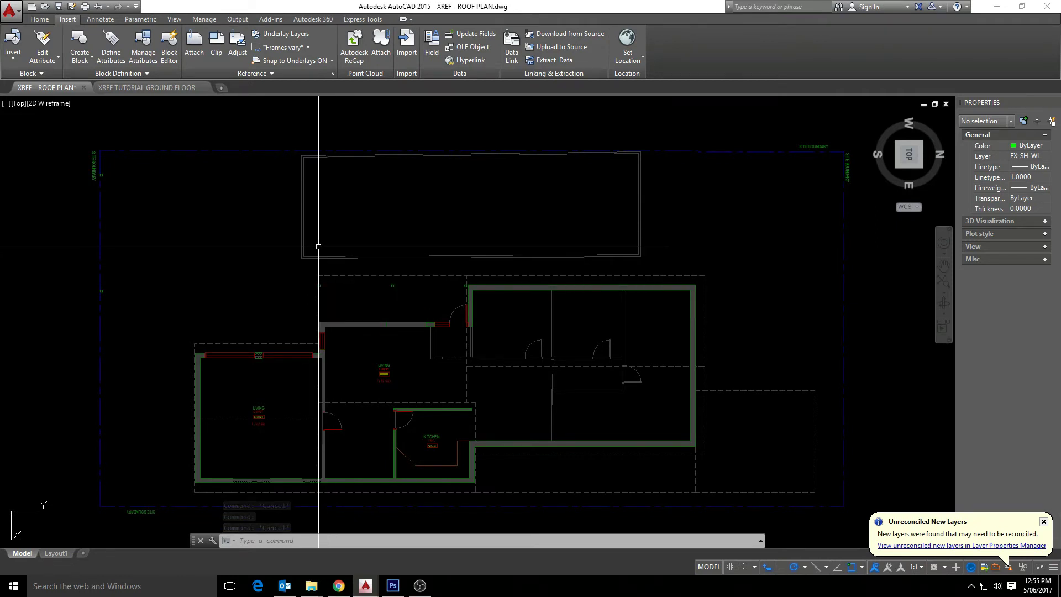
pyautogui.click(319, 256)
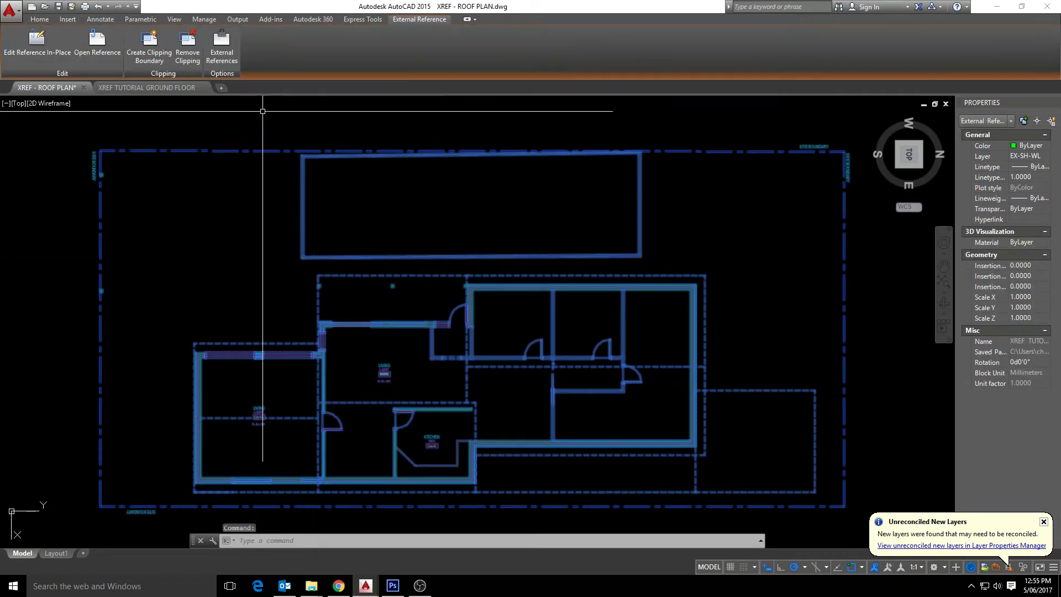
pyautogui.click(222, 45)
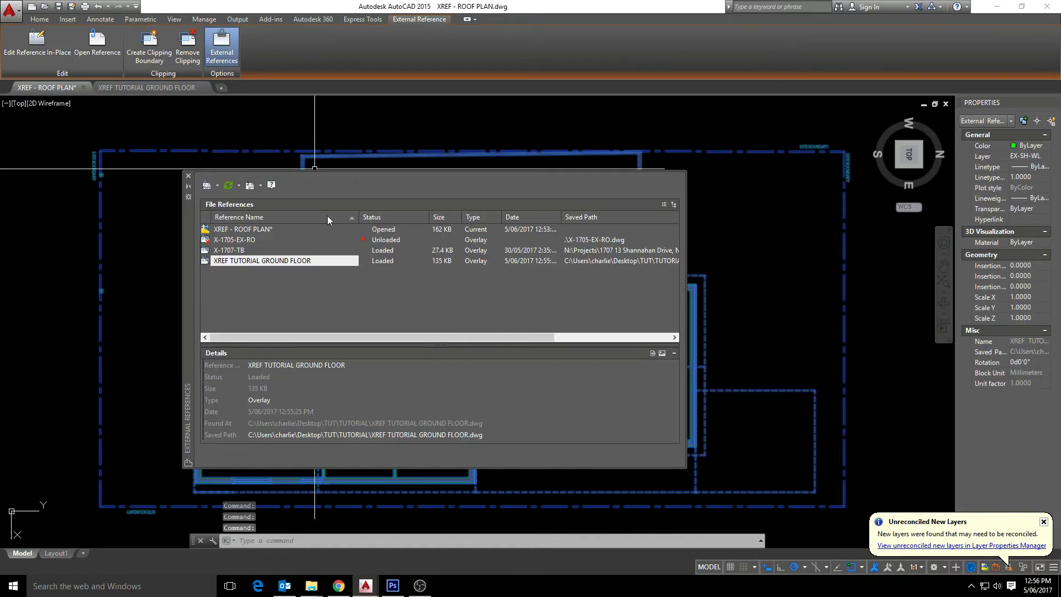
pyautogui.click(308, 264)
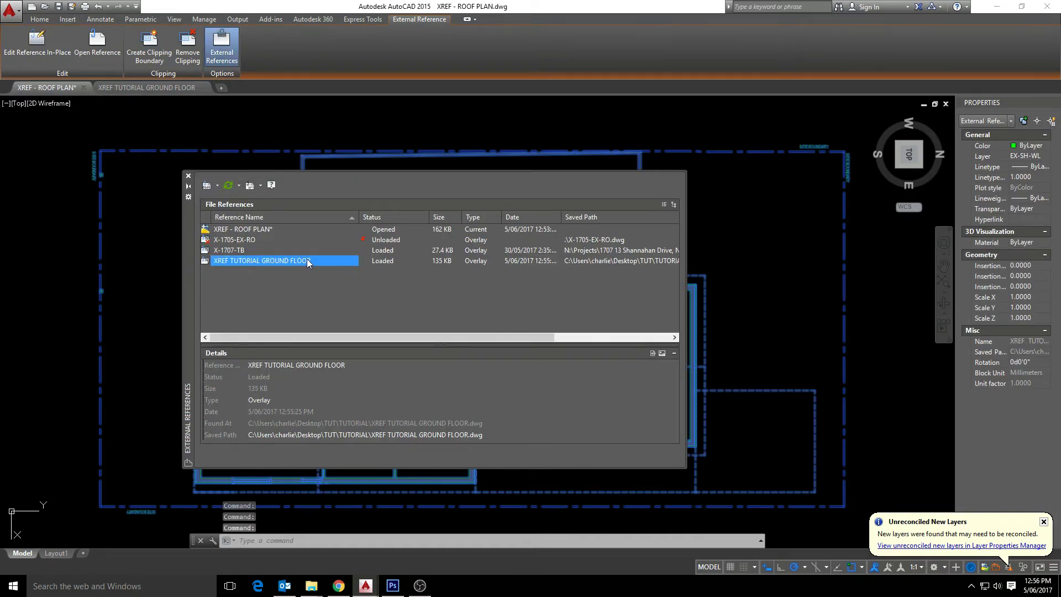
pyautogui.click(228, 186)
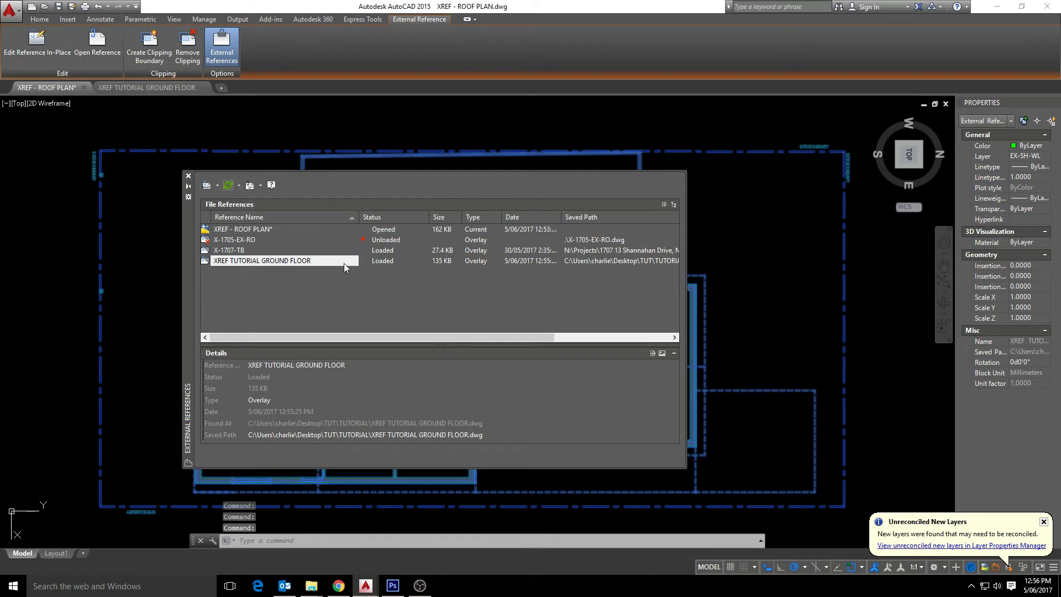
pyautogui.moveTo(260, 268)
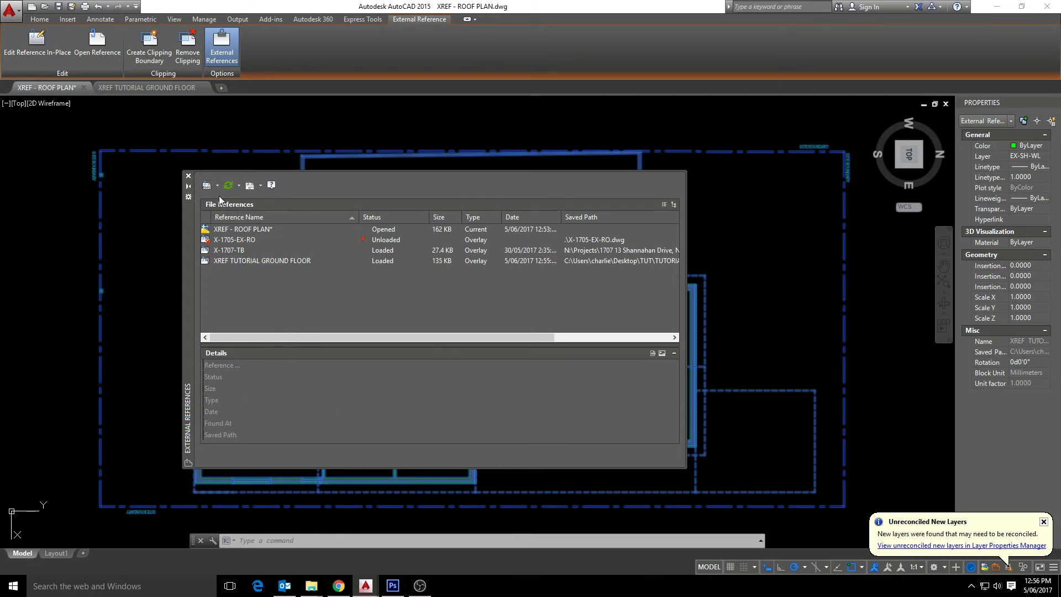
pyautogui.click(188, 176)
pyautogui.press('Escape')
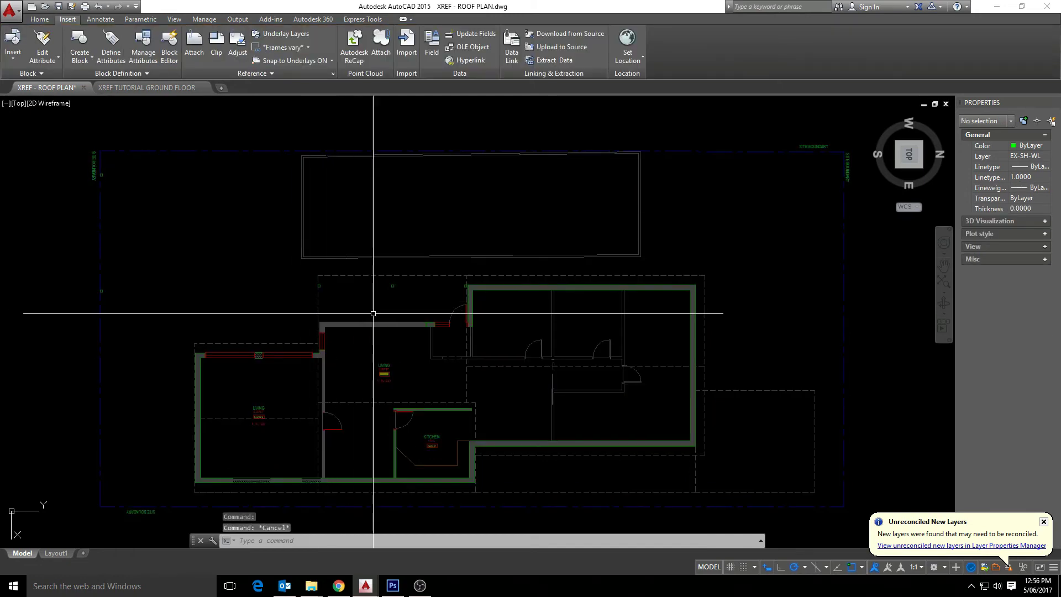
pyautogui.moveTo(372, 308); pyautogui.dragTo(364, 266, button='middle')
pyautogui.moveTo(491, 345); pyautogui.dragTo(496, 337, button='middle')
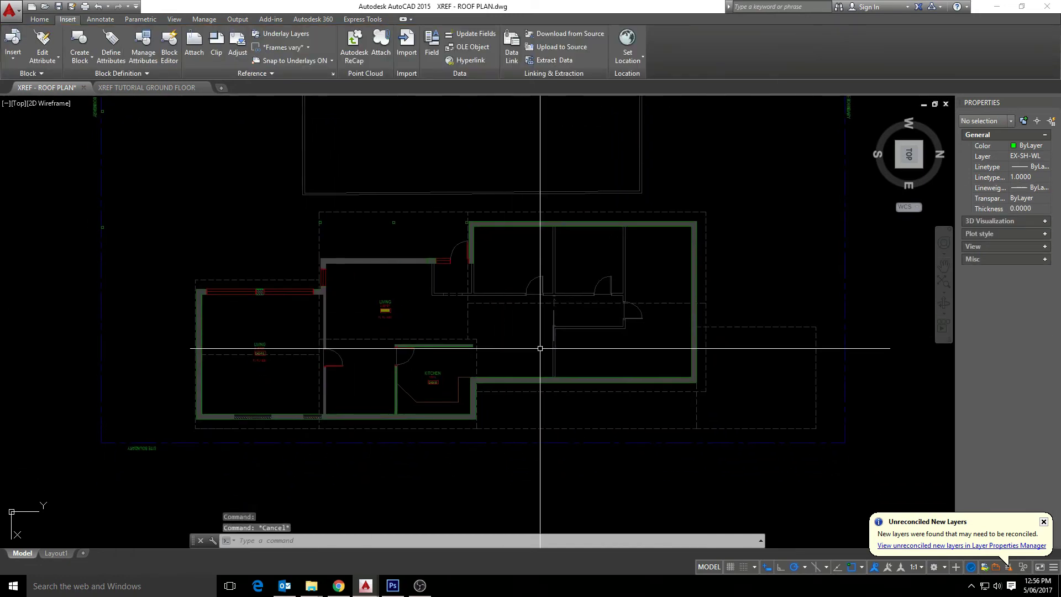
pyautogui.scroll(2, 486, 292)
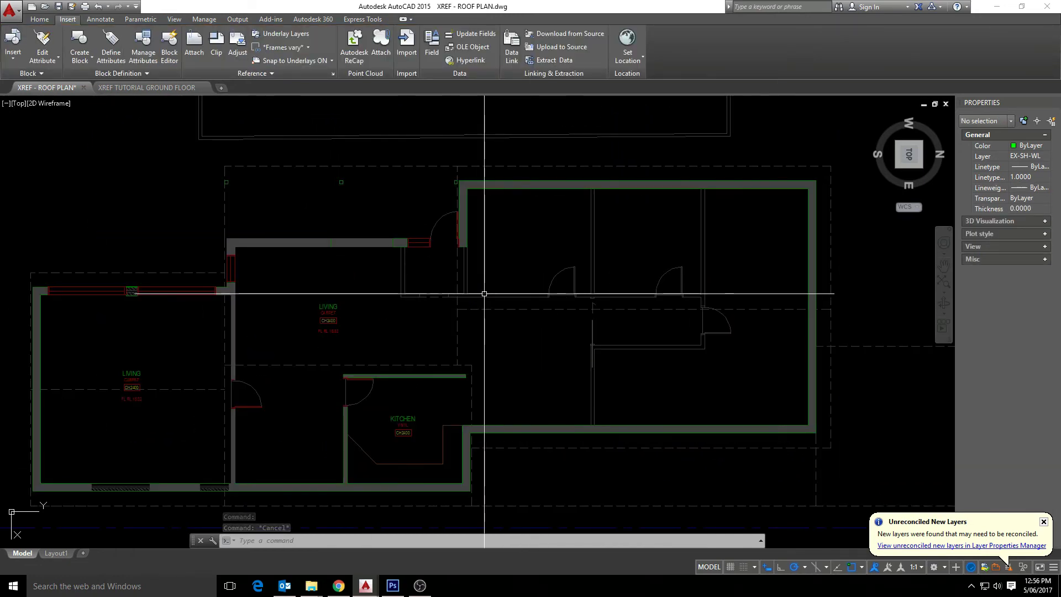